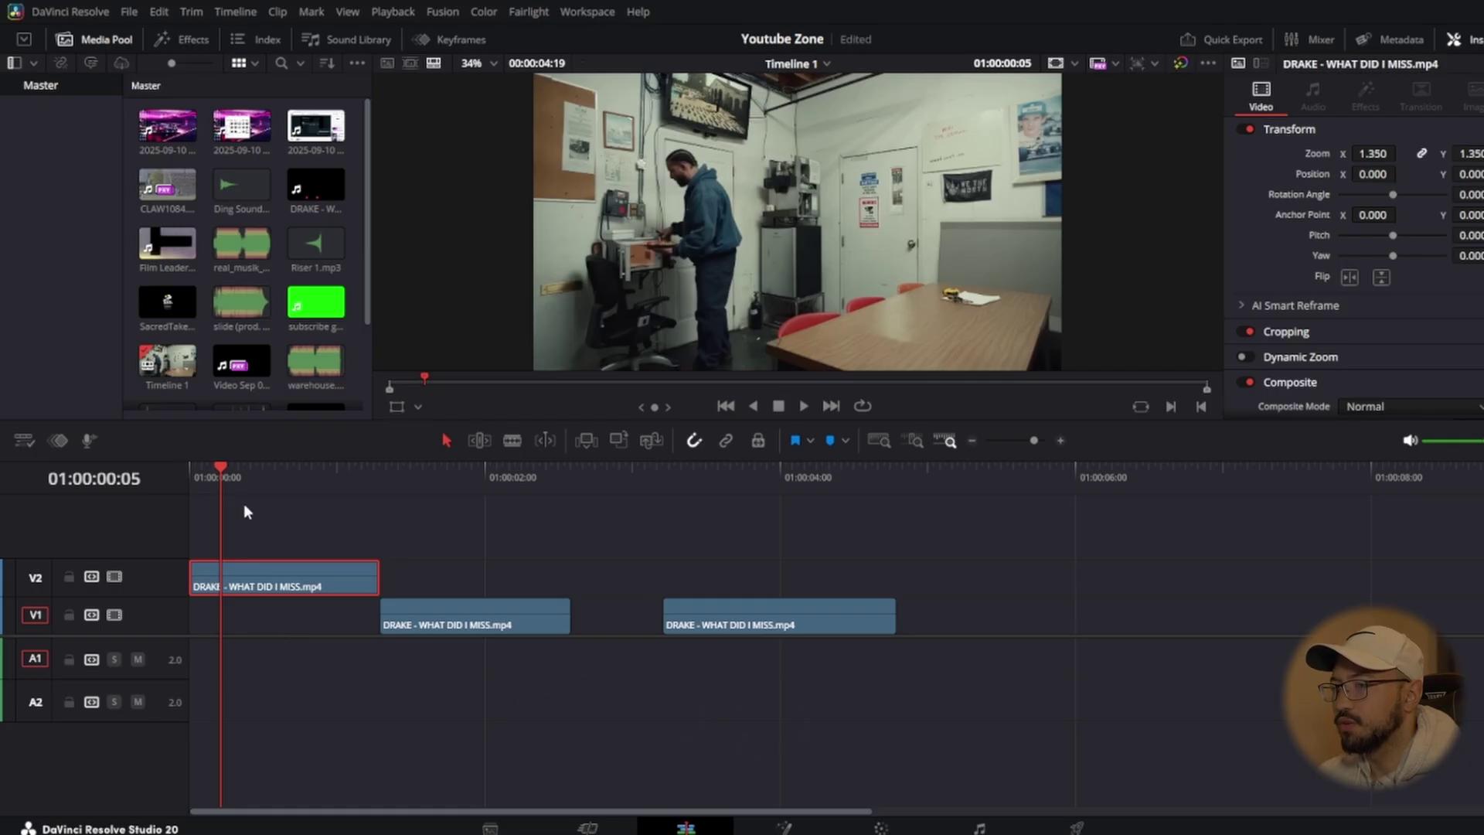
# Move the second V1 clip under the V2 clip at the timeline start, and slide the last V1 clip left.
pyautogui.click(459, 619)
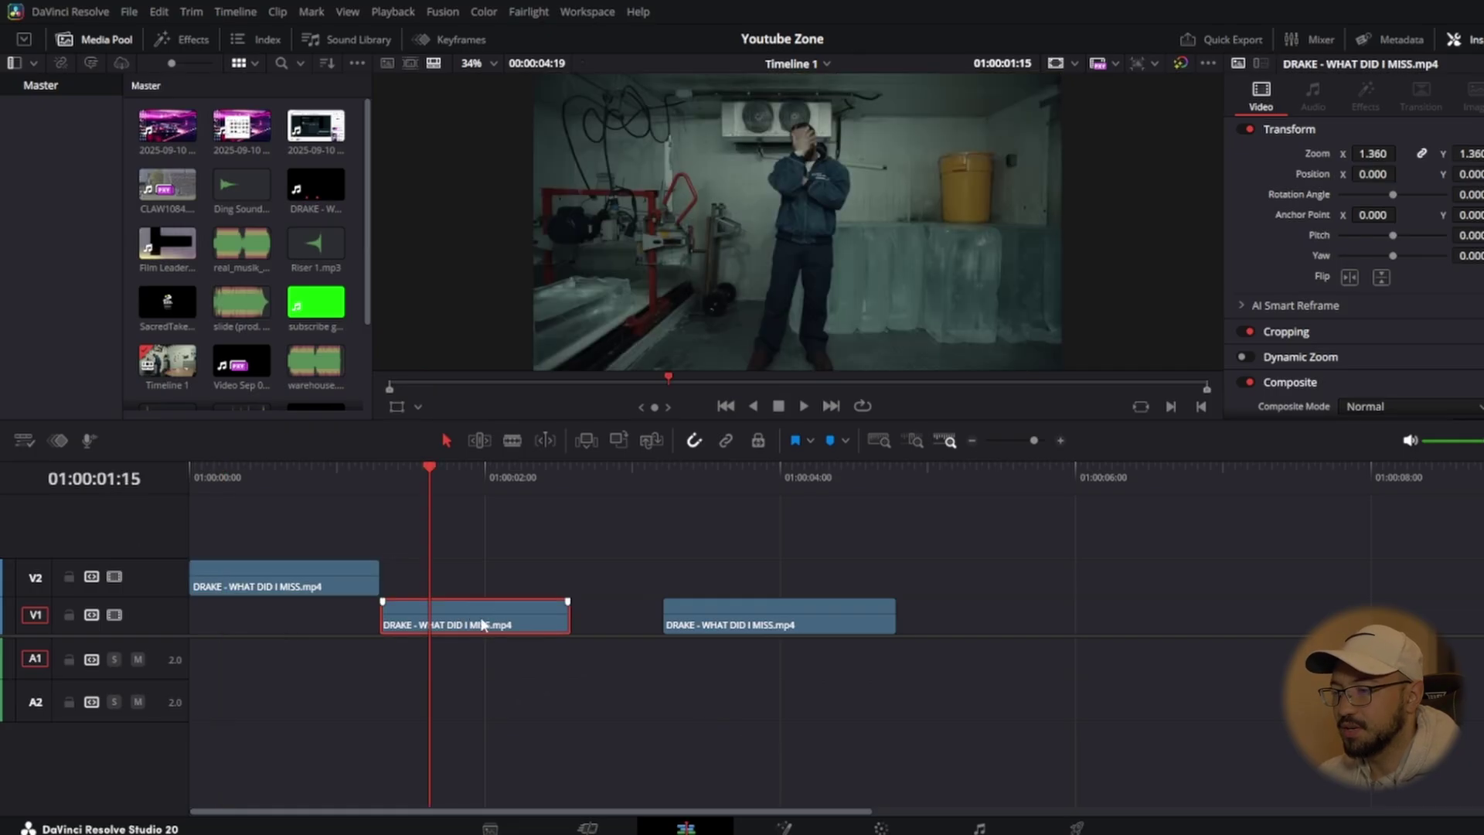
pyautogui.moveTo(480, 622); pyautogui.dragTo(296, 623)
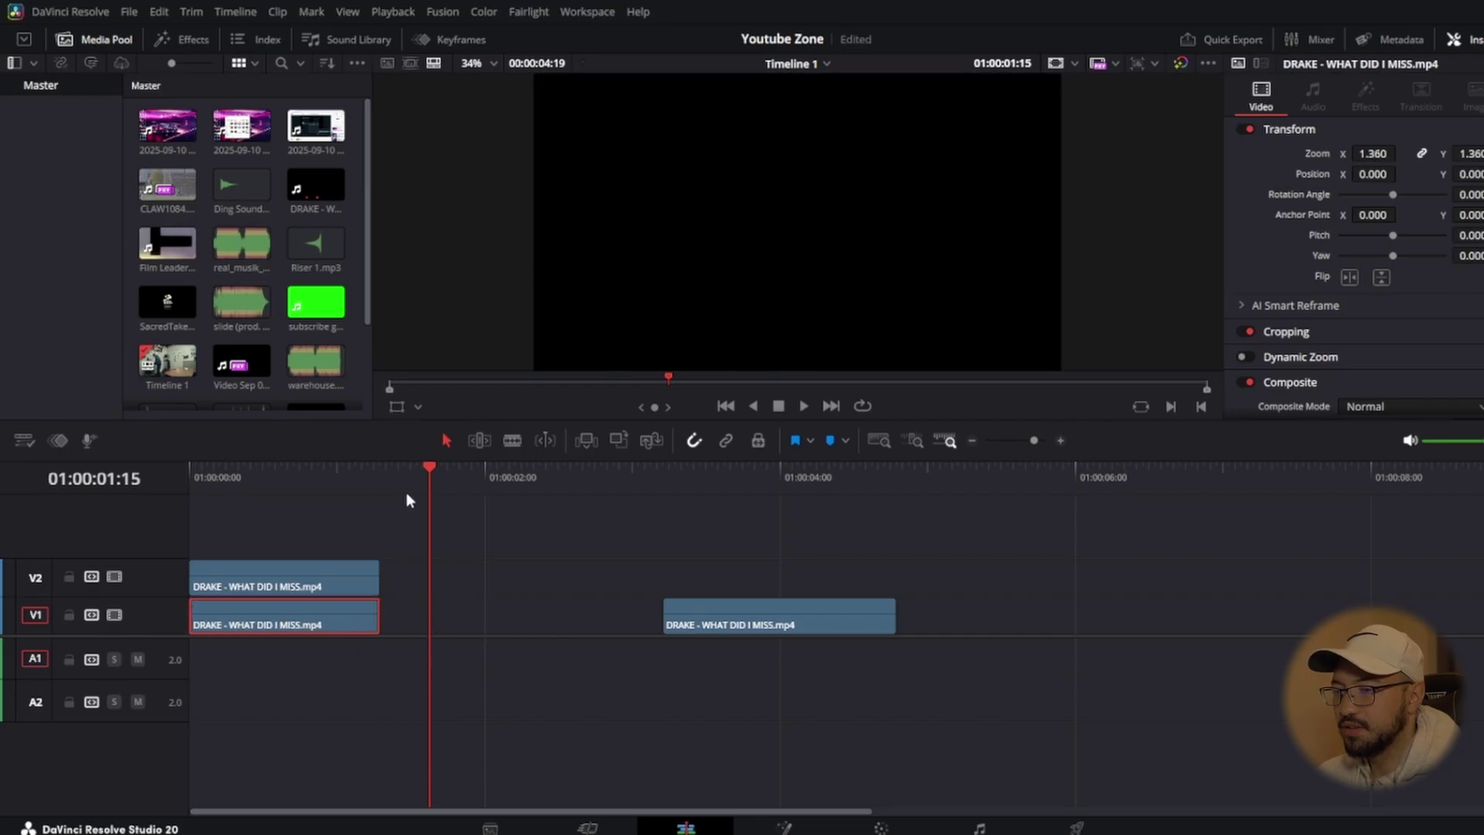
pyautogui.click(234, 473)
pyautogui.click(279, 576)
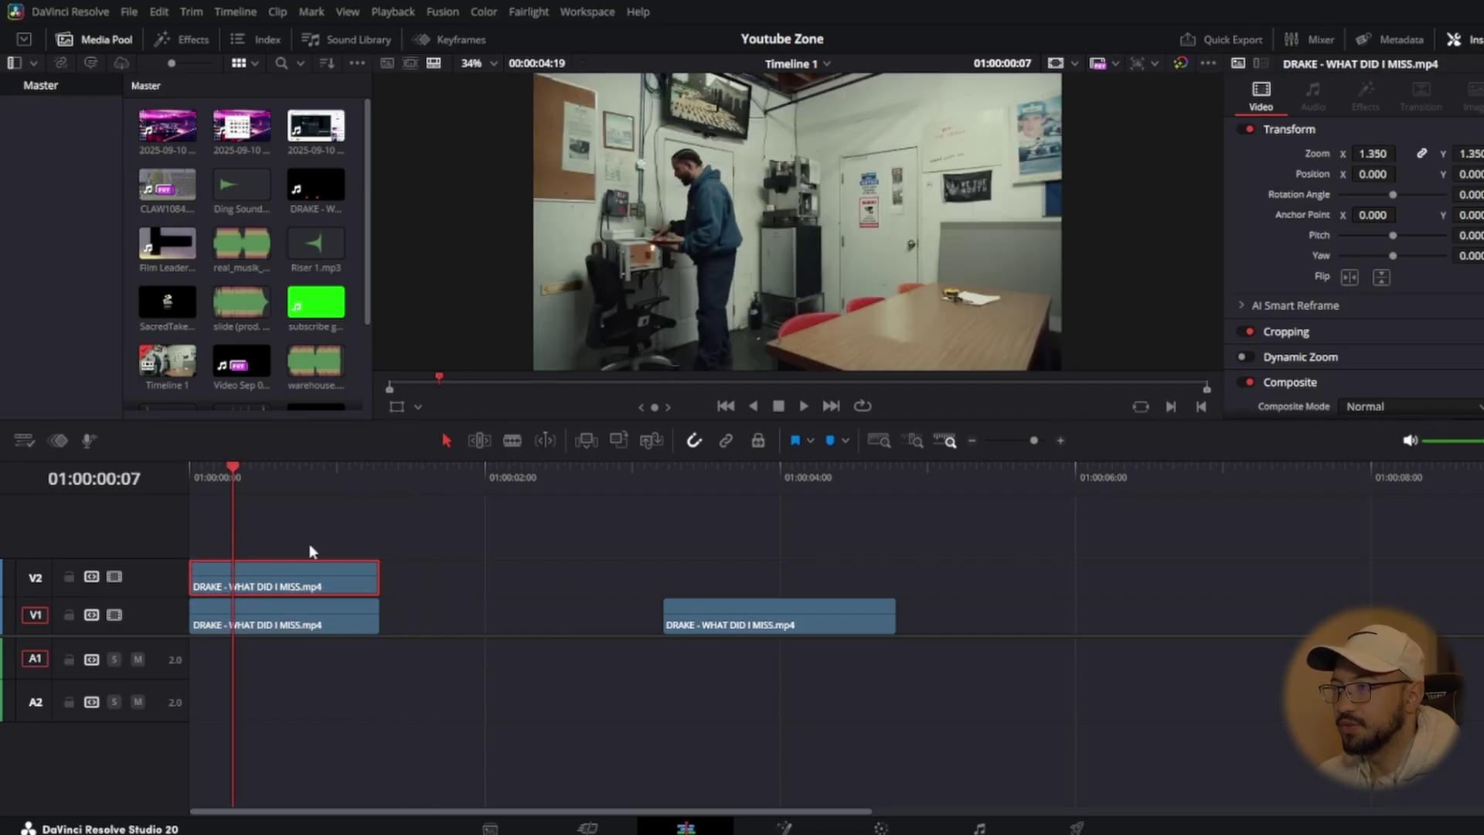
pyautogui.moveTo(681, 618); pyautogui.dragTo(625, 619)
pyautogui.click(619, 473)
pyautogui.press('Right')
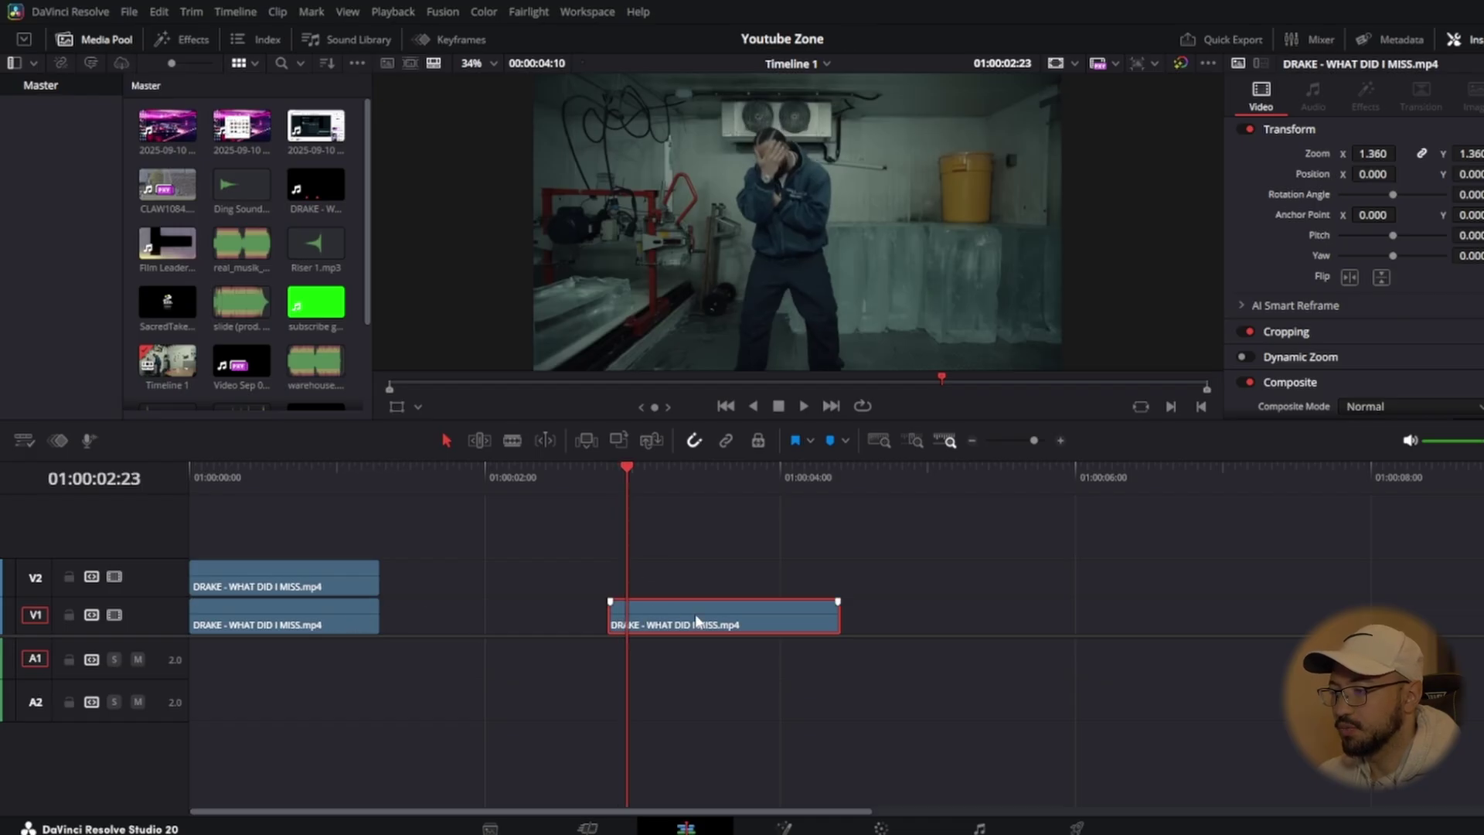
# Combine the two stacked clips at the start into a new Fusion Clip.
pyautogui.moveTo(350, 522); pyautogui.dragTo(306, 627)
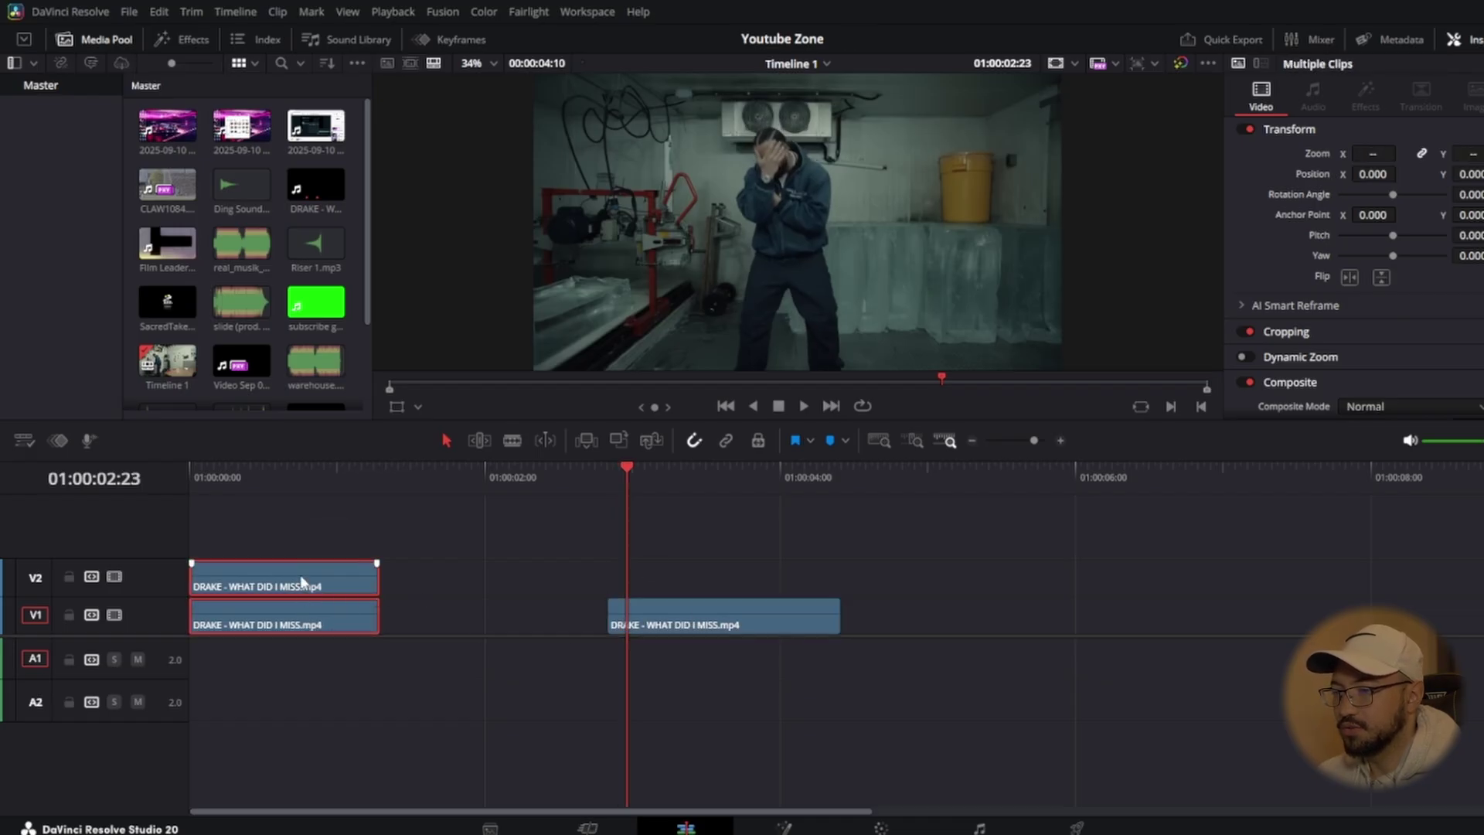
pyautogui.rightClick(300, 574)
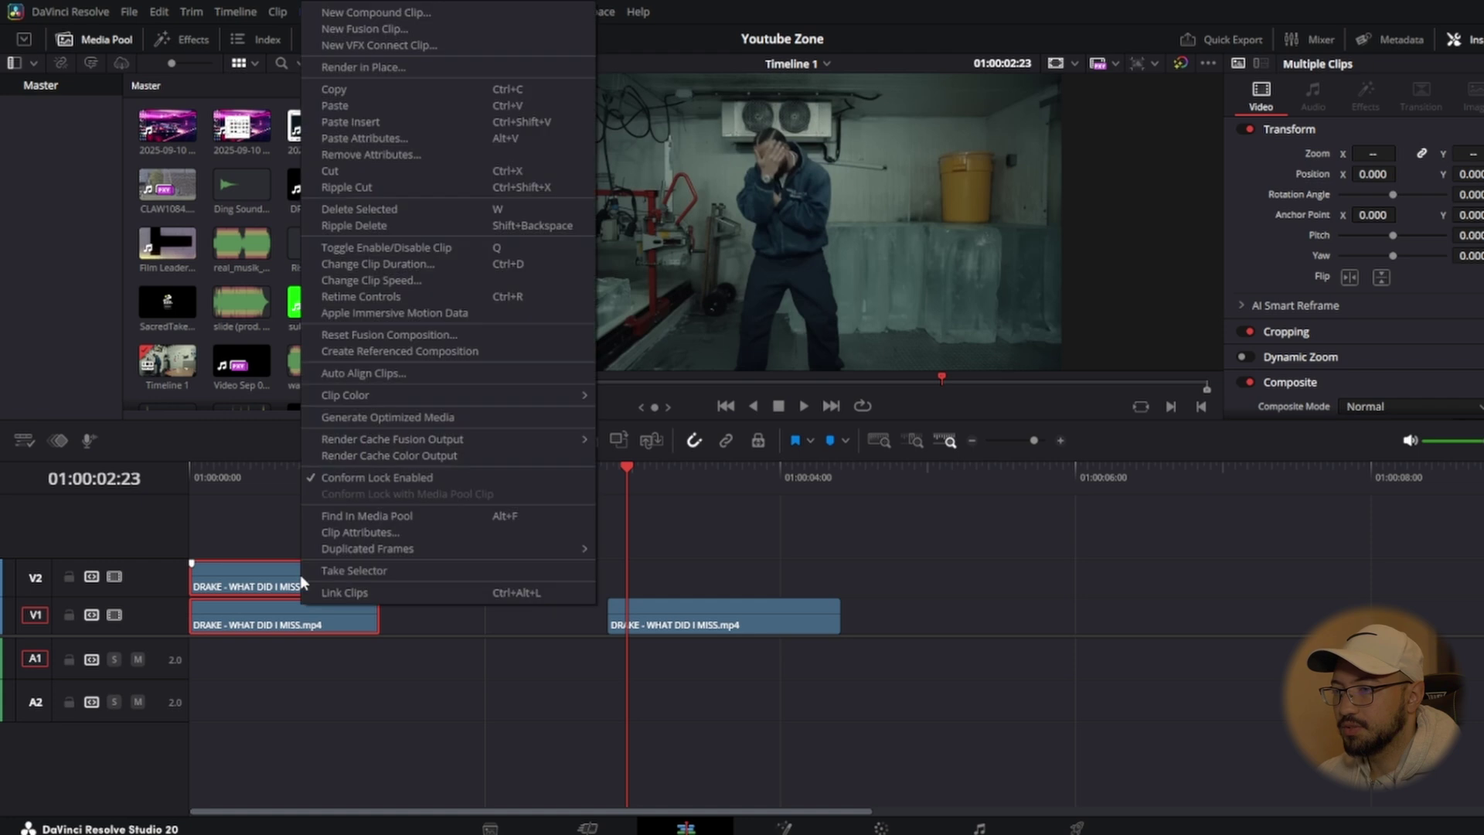
pyautogui.click(388, 30)
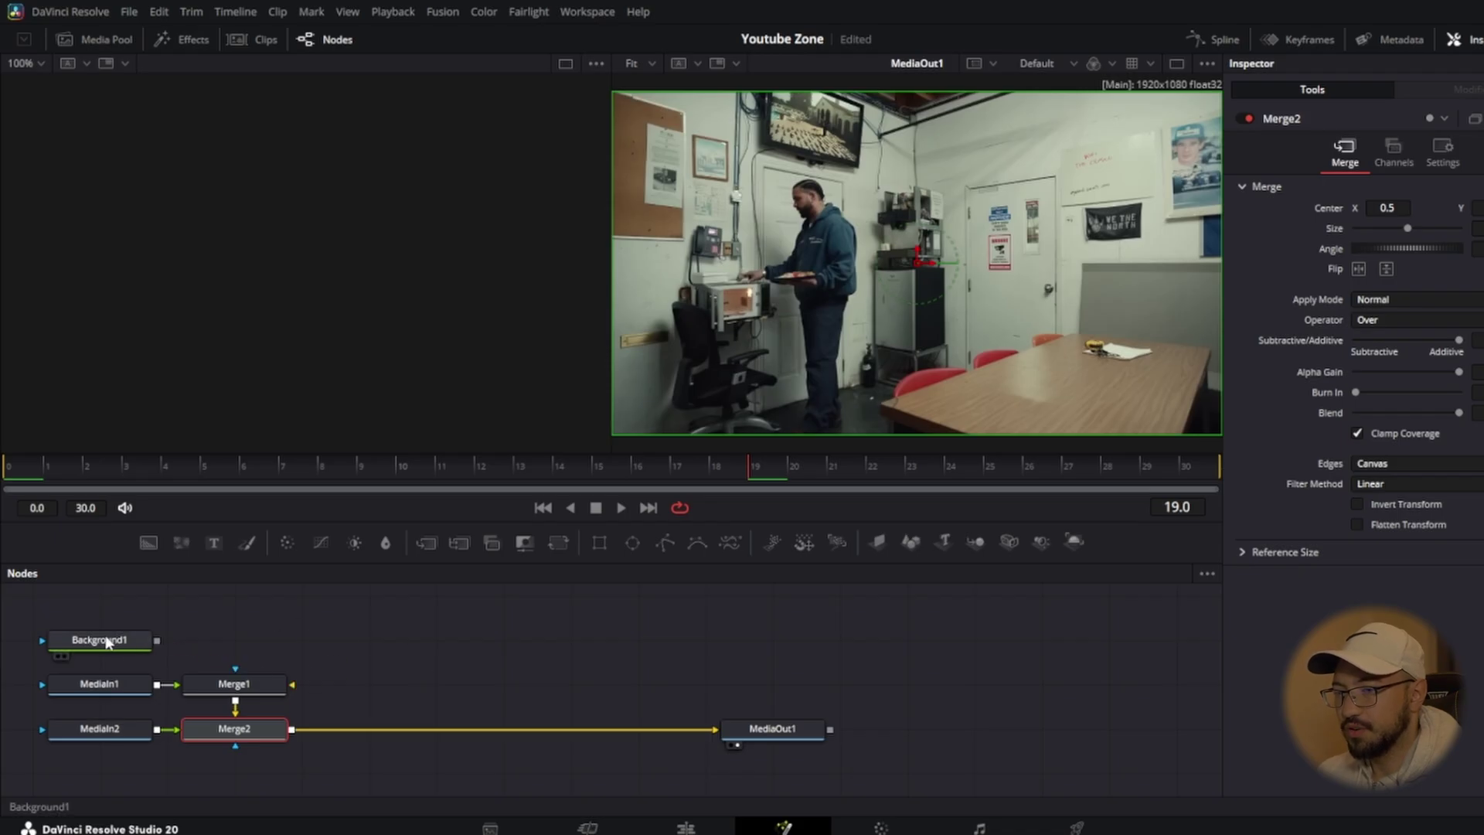
# Delete the Background1, Merge1 and Merge2 nodes from the composite.
pyautogui.moveTo(114, 641); pyautogui.dragTo(427, 624)
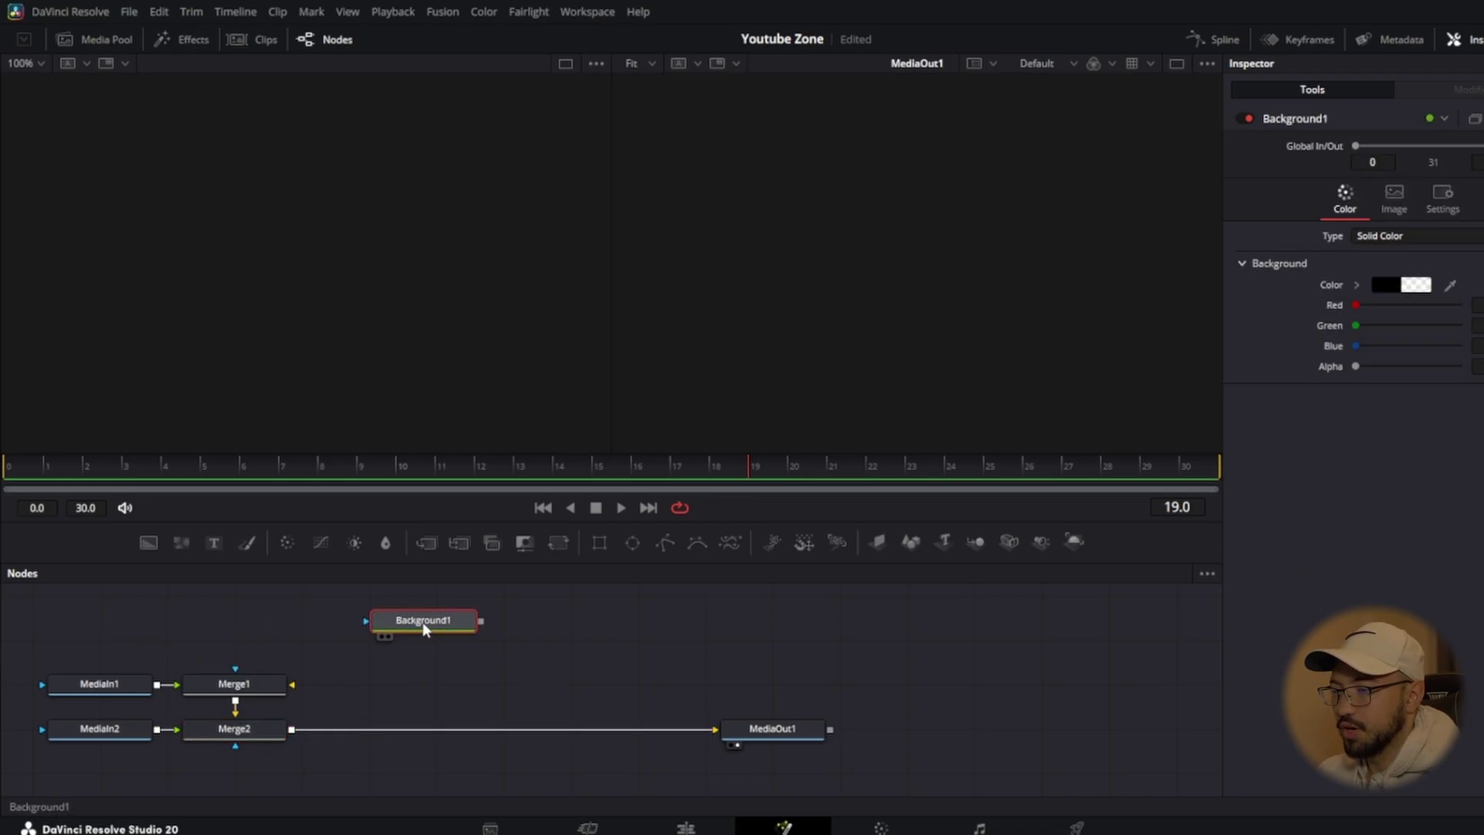
pyautogui.press('Delete')
pyautogui.moveTo(250, 677); pyautogui.dragTo(385, 657)
pyautogui.press('Delete')
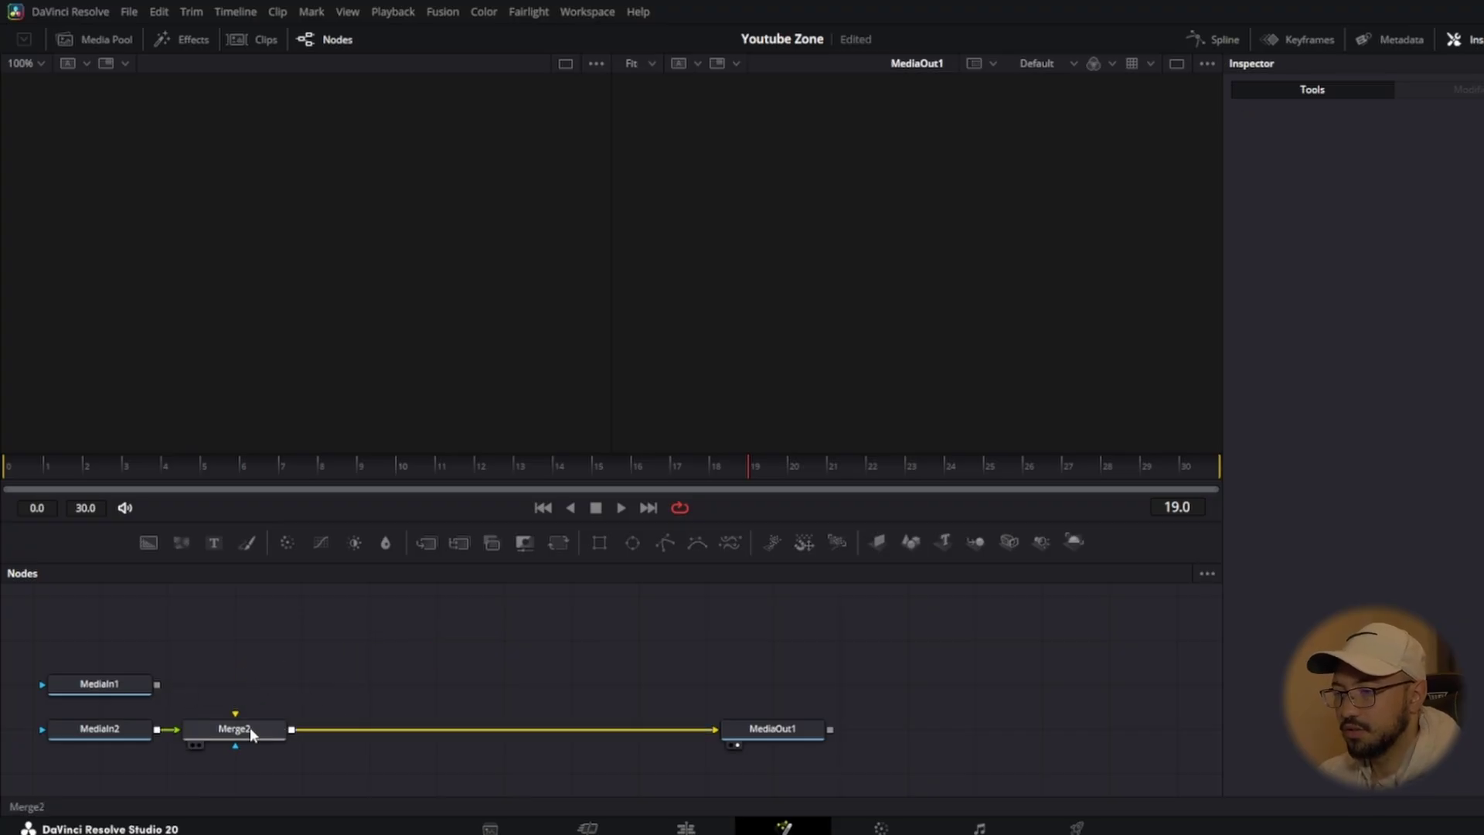
pyautogui.moveTo(249, 732); pyautogui.dragTo(371, 652)
pyautogui.press('Delete')
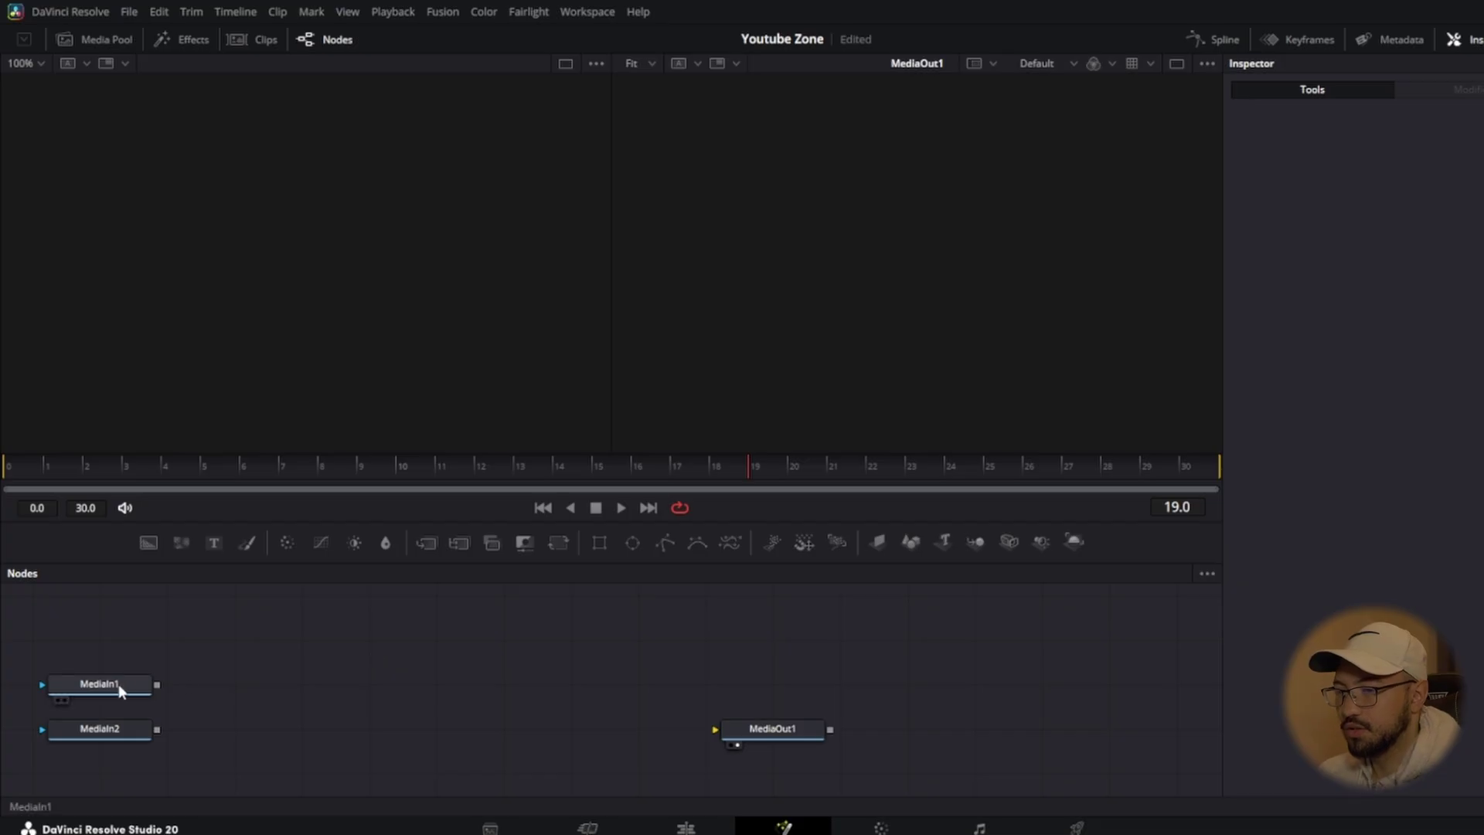
# Move MediaIn1 below MediaIn2 and wire MediaIn2 straight into MediaOut1.
pyautogui.moveTo(118, 684); pyautogui.dragTo(130, 777)
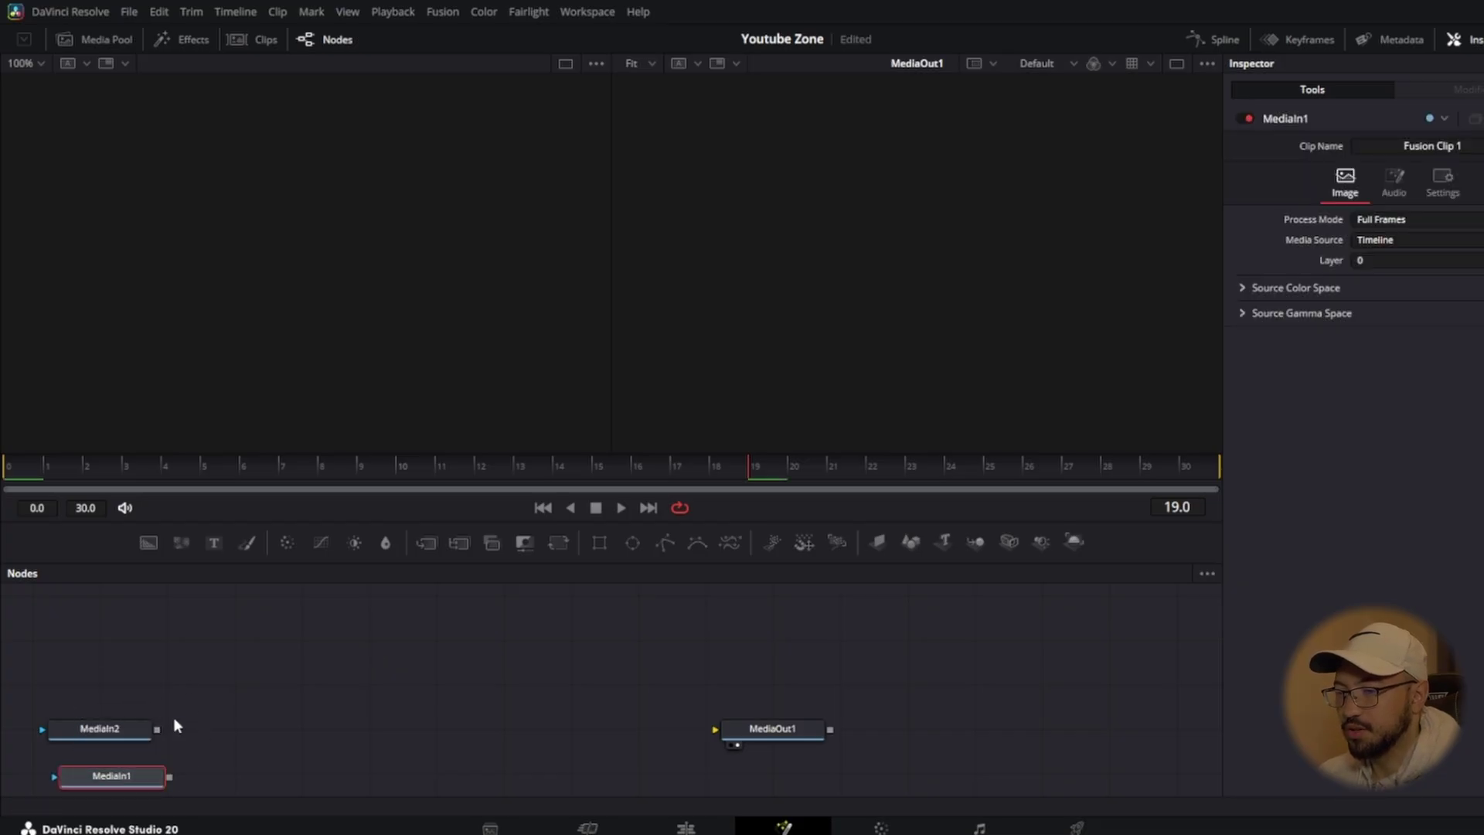
pyautogui.scroll(-2, 326, 656)
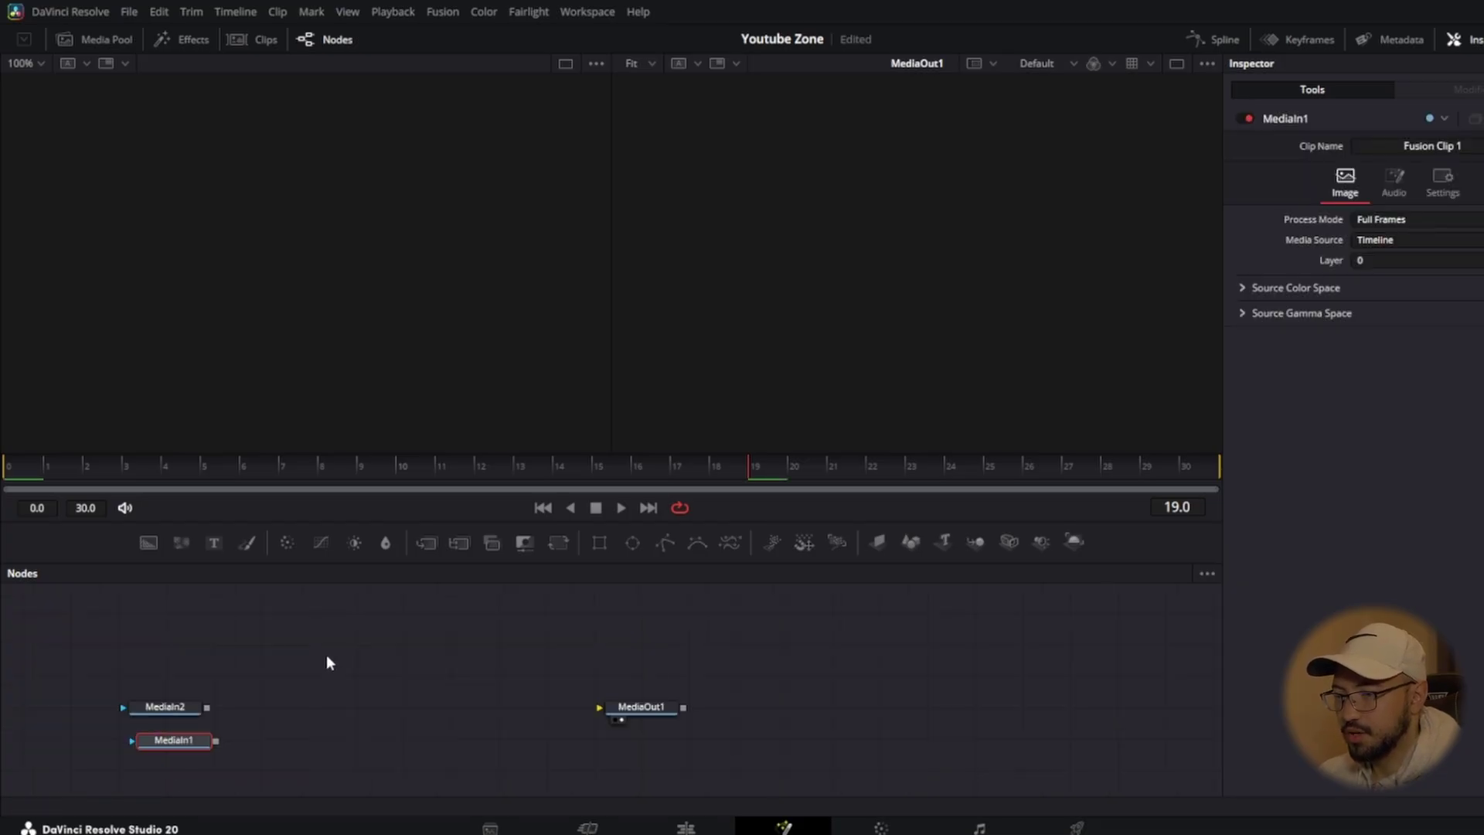
pyautogui.scroll(2, 326, 656)
pyautogui.scroll(-2, 326, 654)
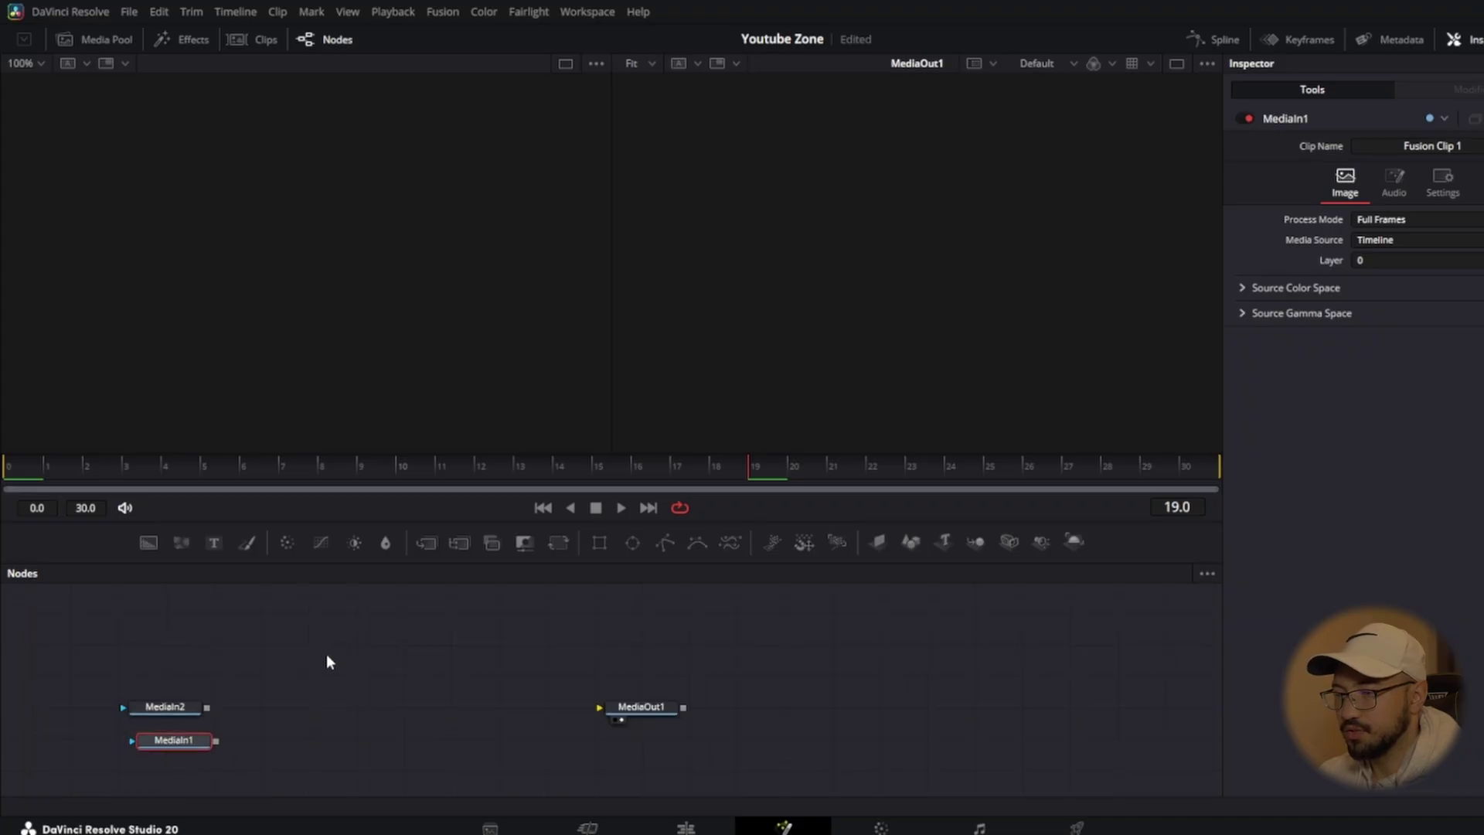
pyautogui.scroll(2, 326, 654)
pyautogui.scroll(-1, 326, 662)
pyautogui.moveTo(207, 709); pyautogui.dragTo(219, 707)
pyautogui.moveTo(413, 705); pyautogui.dragTo(601, 708)
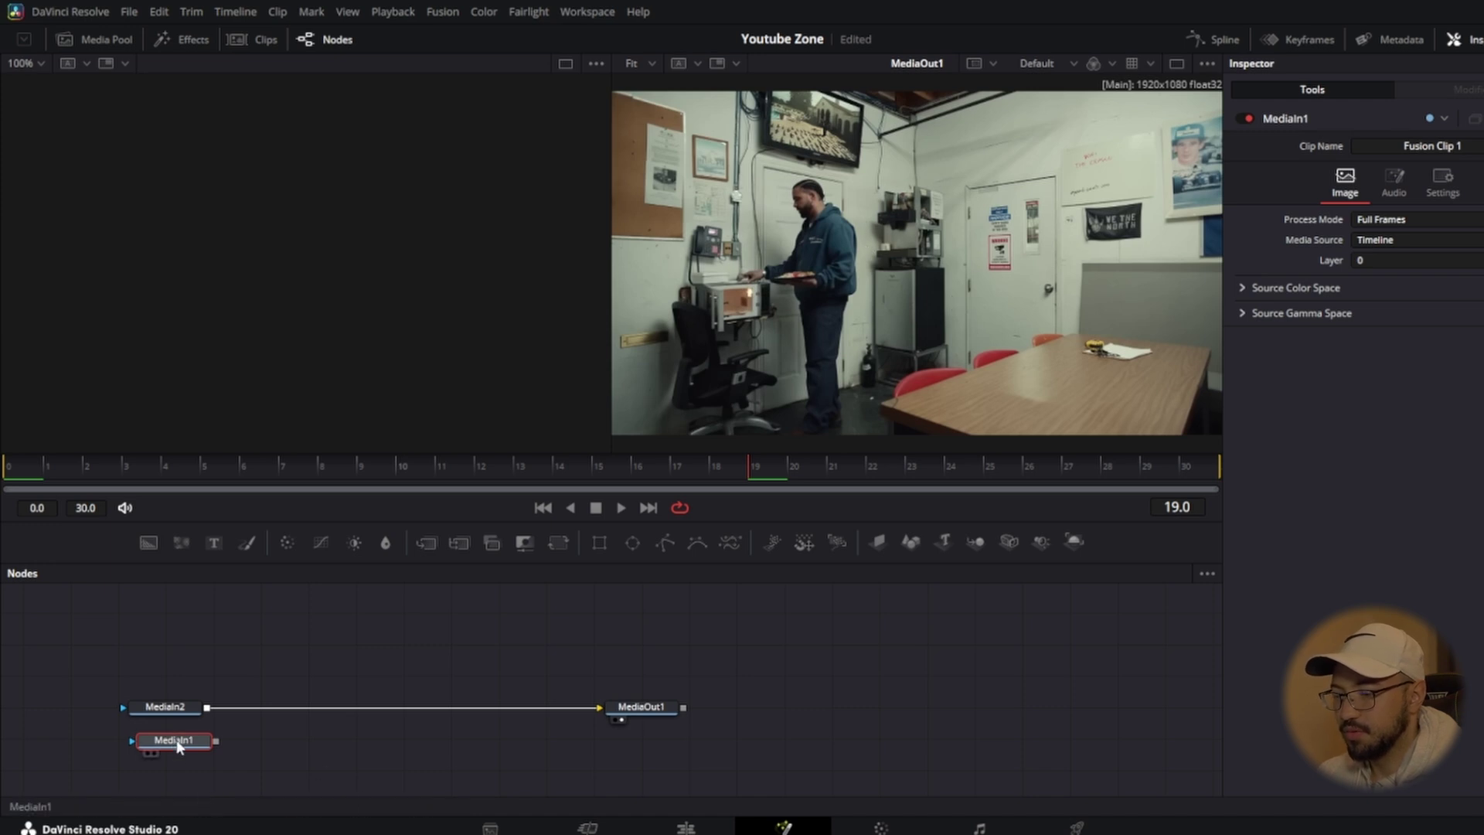
# Preview MediaIn1, insert a Planar Tracker between MediaIn2 and MediaOut1, and set it to Hybrid Point/Area.
pyautogui.press('1')
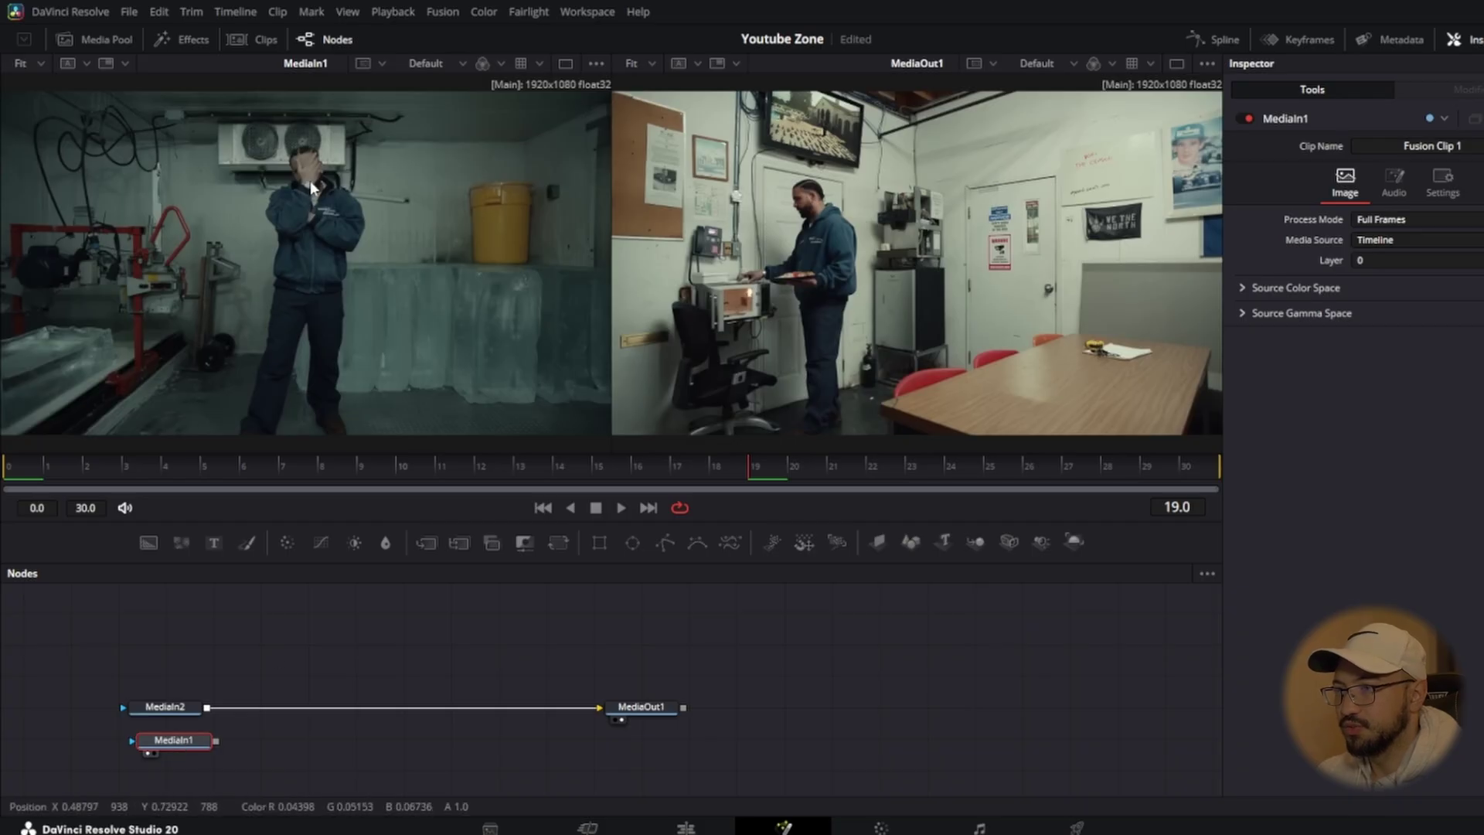
pyautogui.click(345, 674)
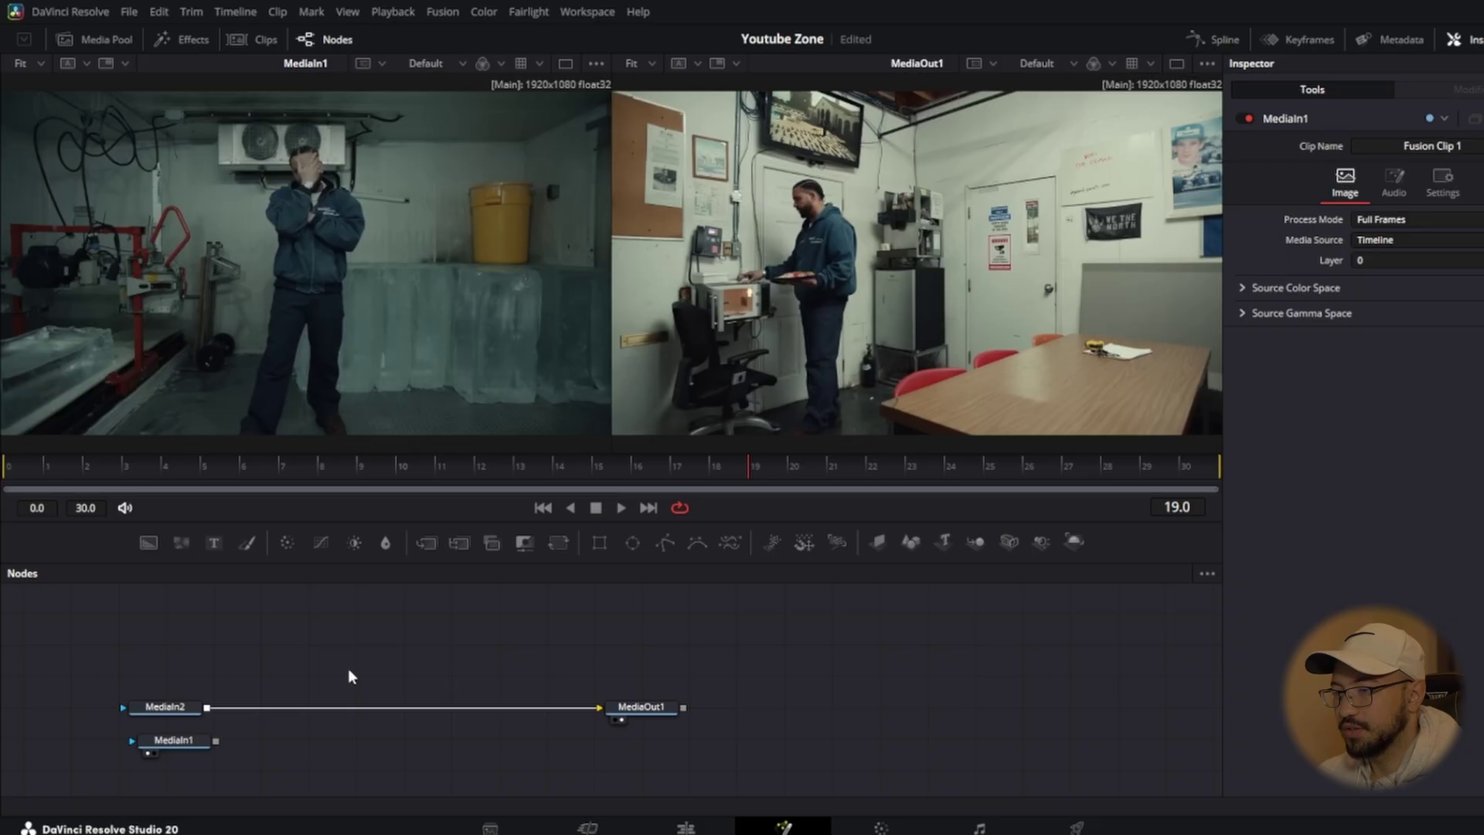
pyautogui.hotkey('shift', 'space')
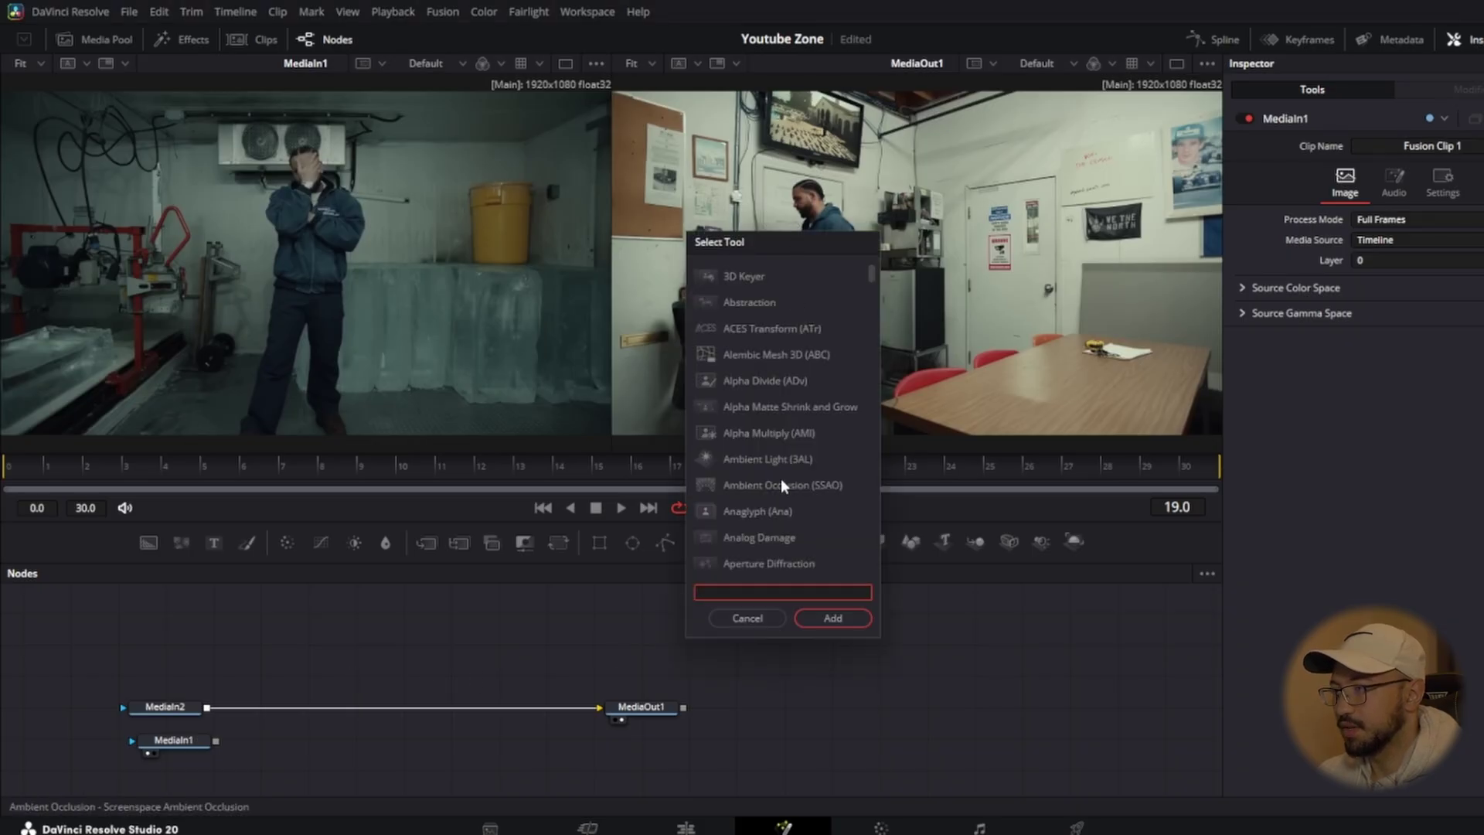
pyautogui.write('plan')
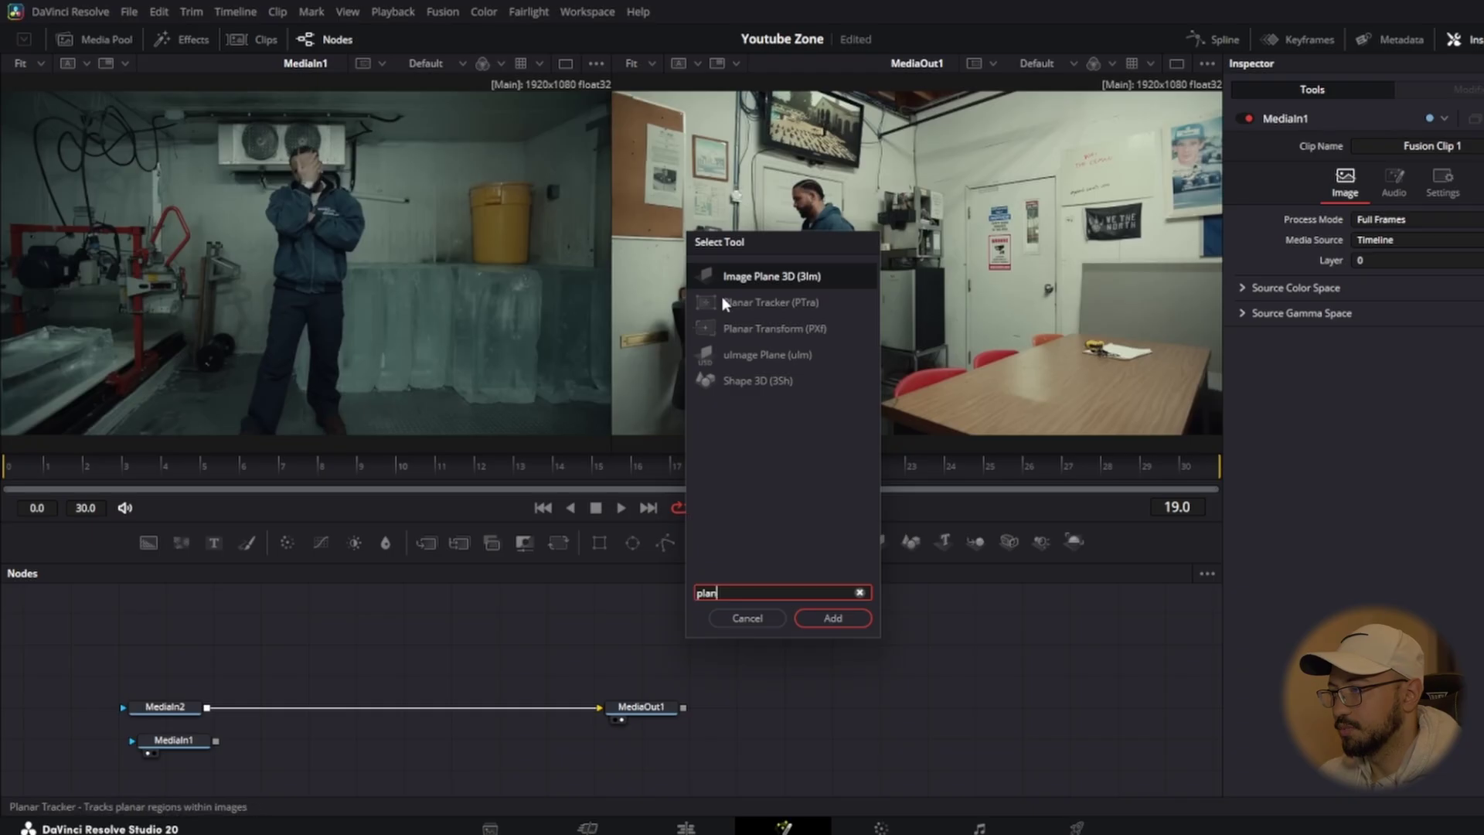
pyautogui.click(775, 303)
pyautogui.click(835, 618)
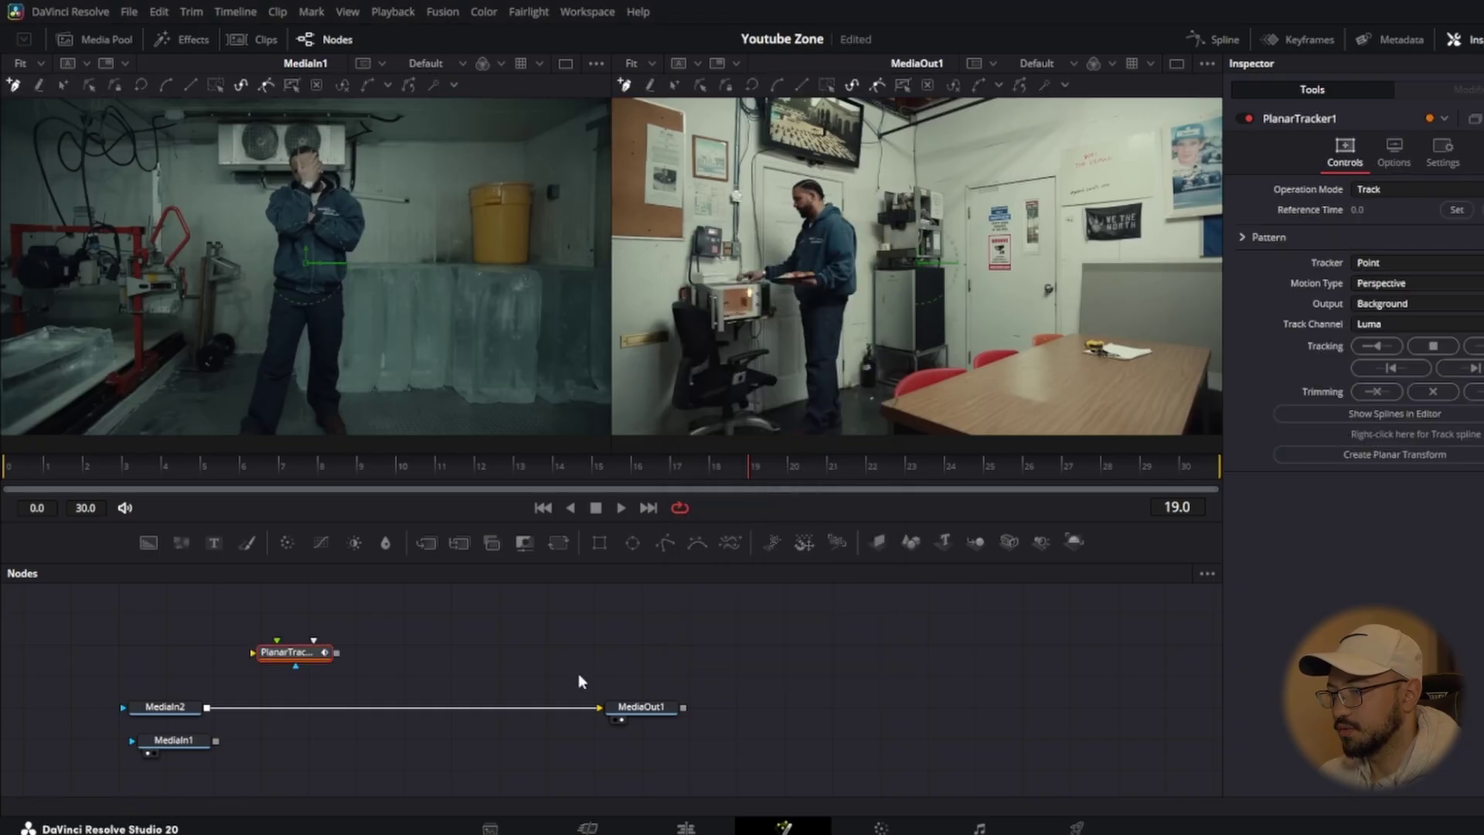
pyautogui.moveTo(299, 657); pyautogui.dragTo(371, 709)
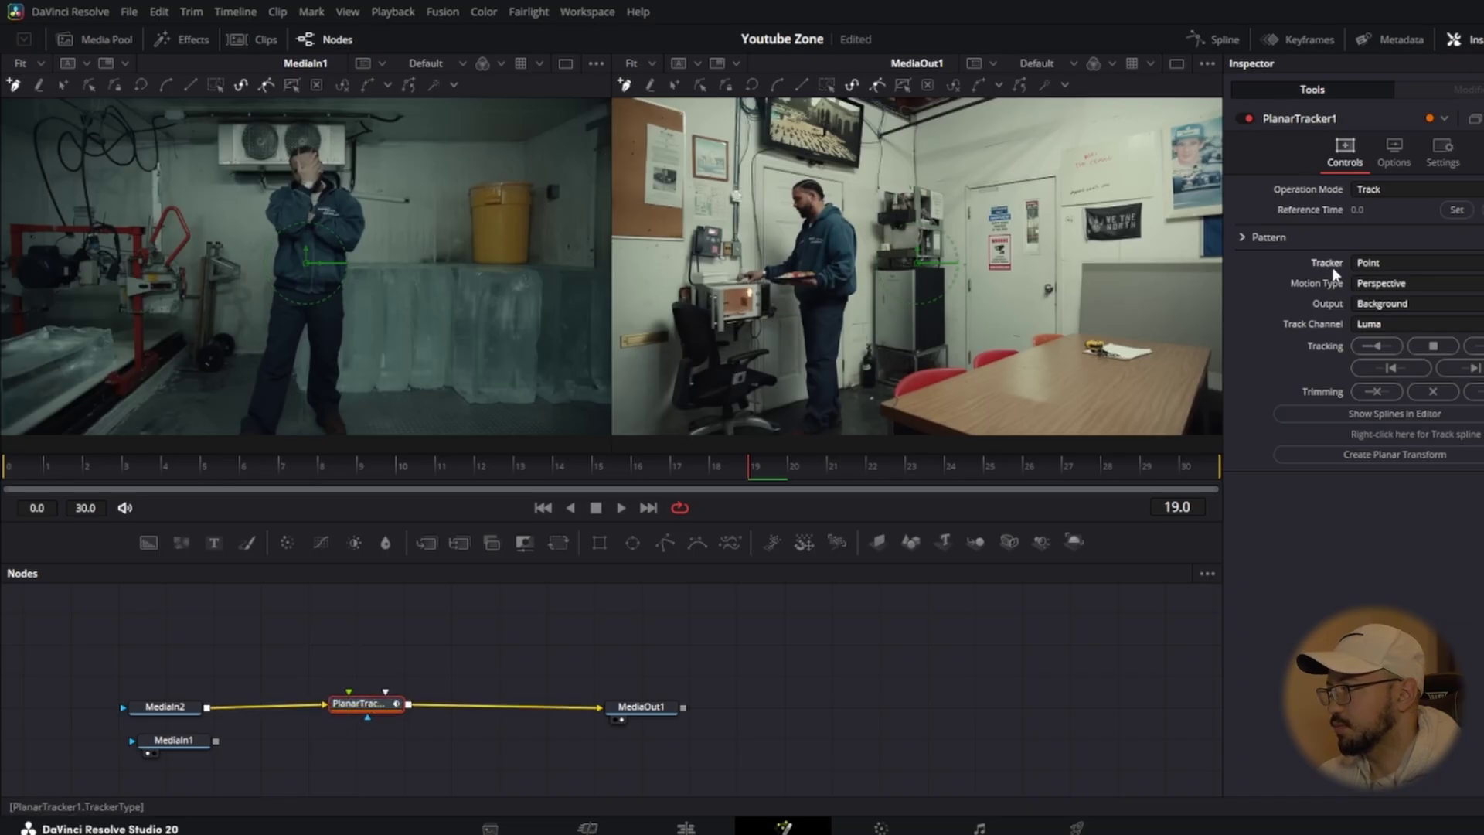
pyautogui.click(1398, 260)
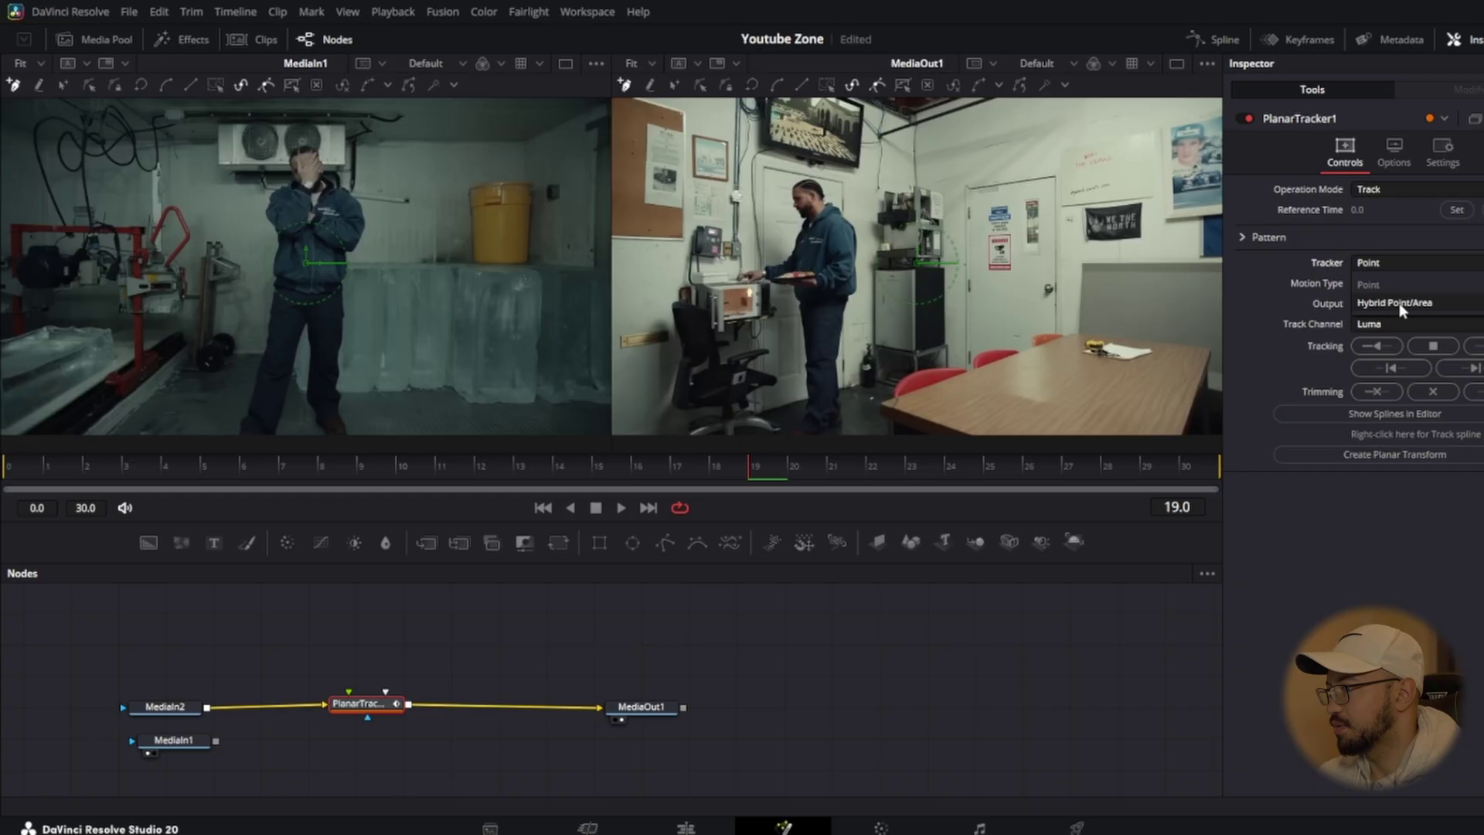
pyautogui.click(1399, 303)
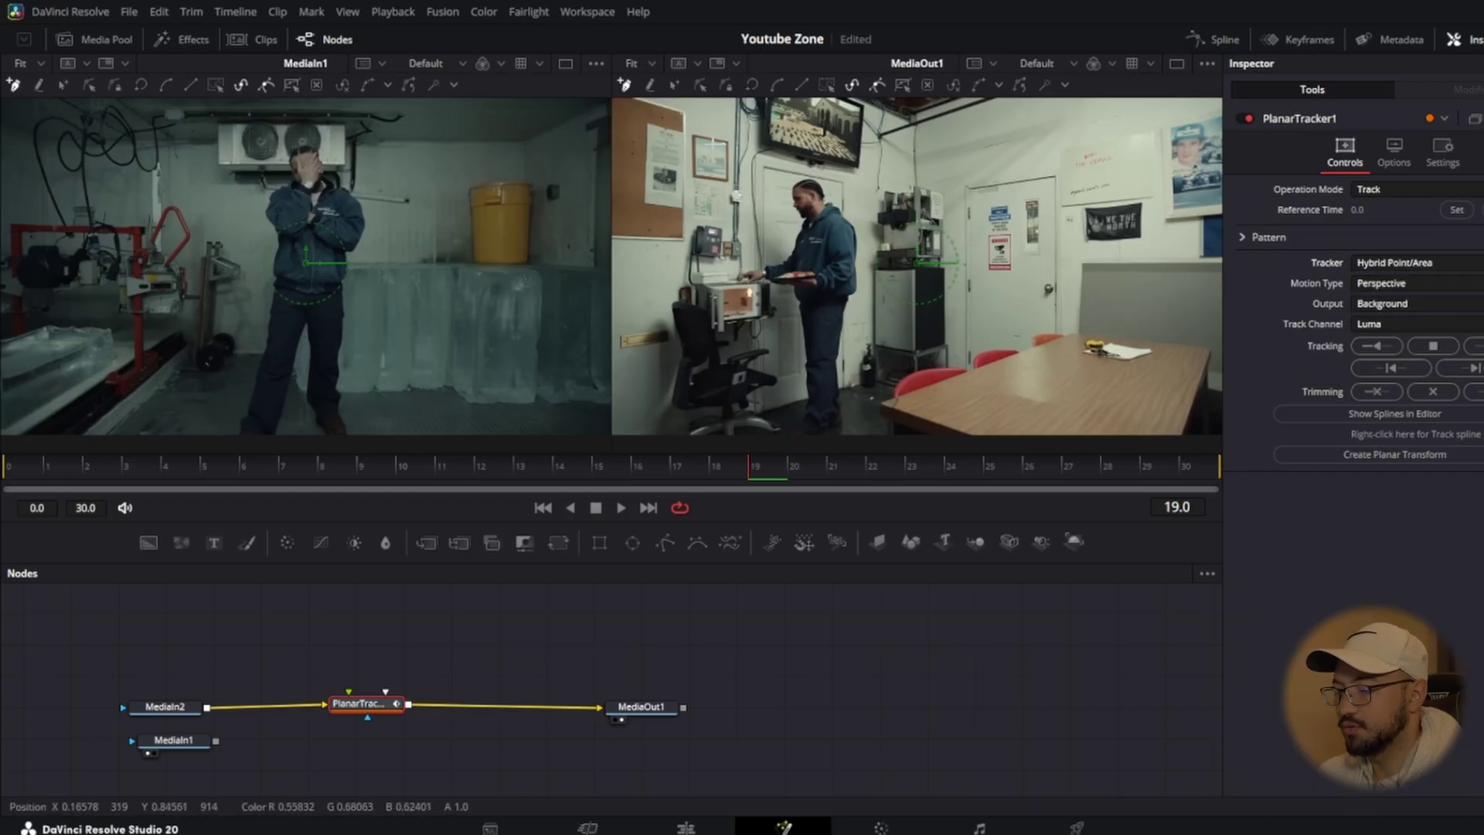
# Draw a four-corner polygon around the picture frame on the wall in the viewer.
pyautogui.scroll(2, 712, 151)
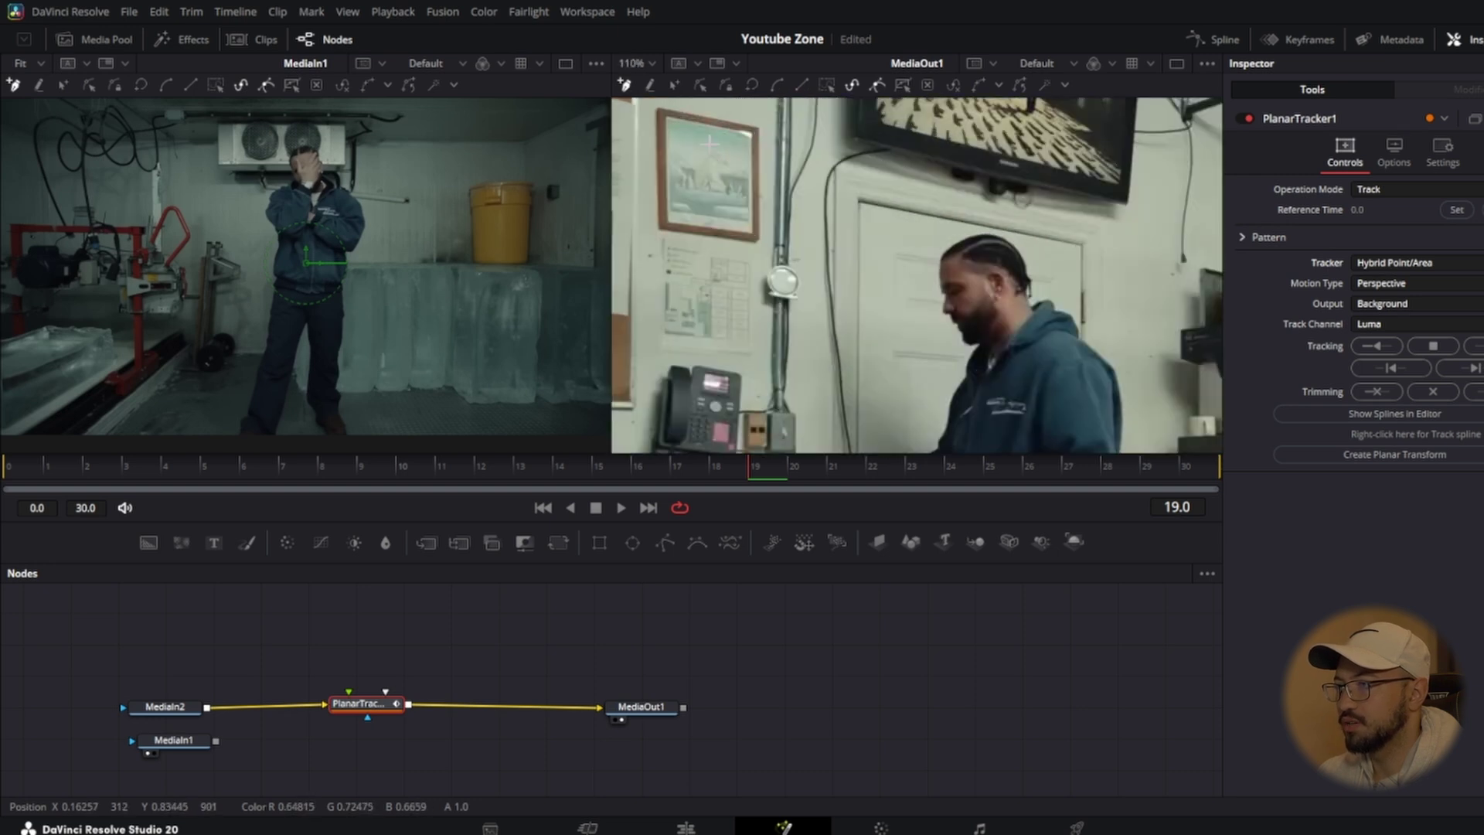
pyautogui.click(668, 116)
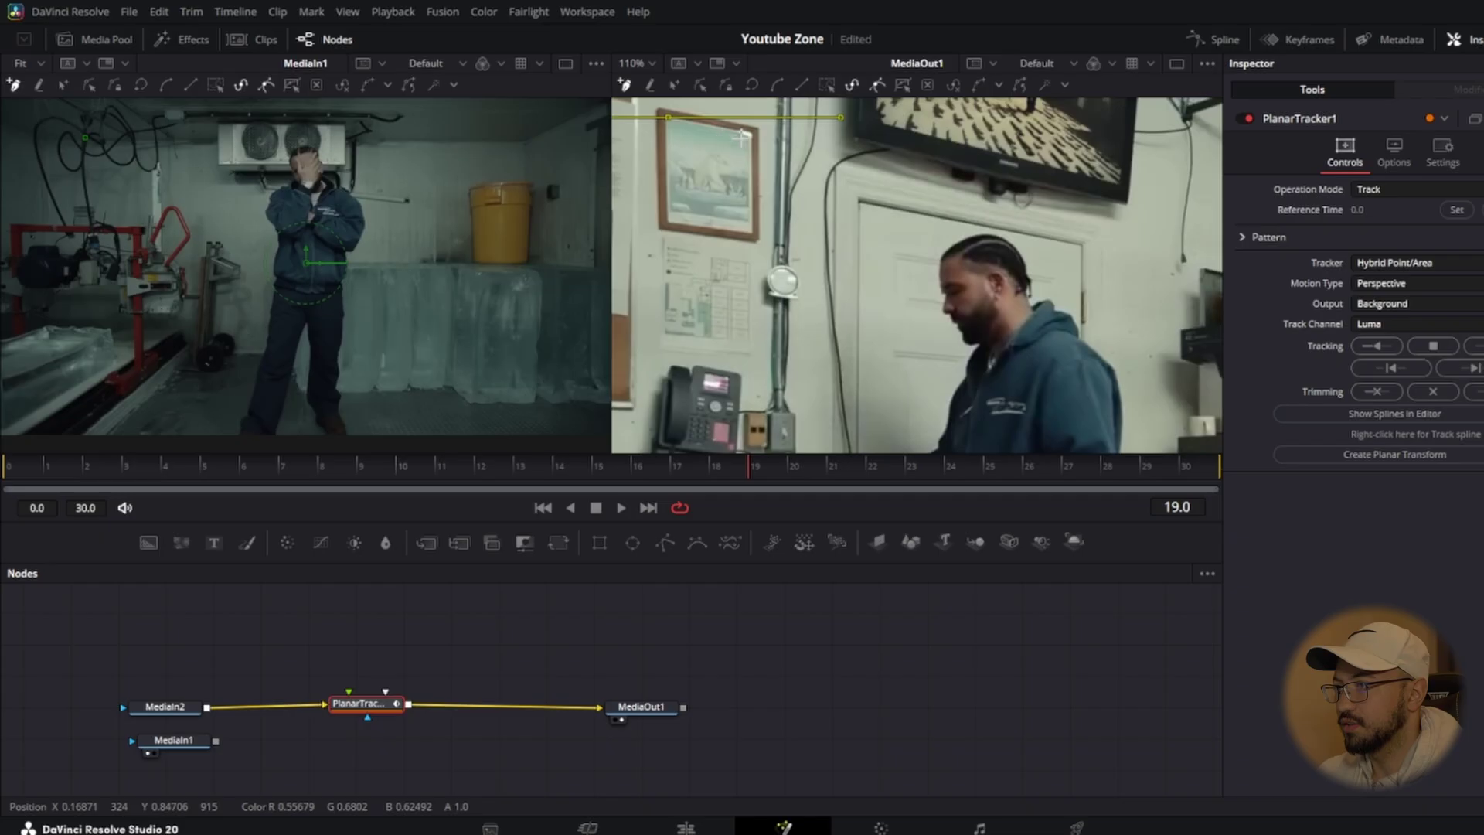
pyautogui.click(752, 133)
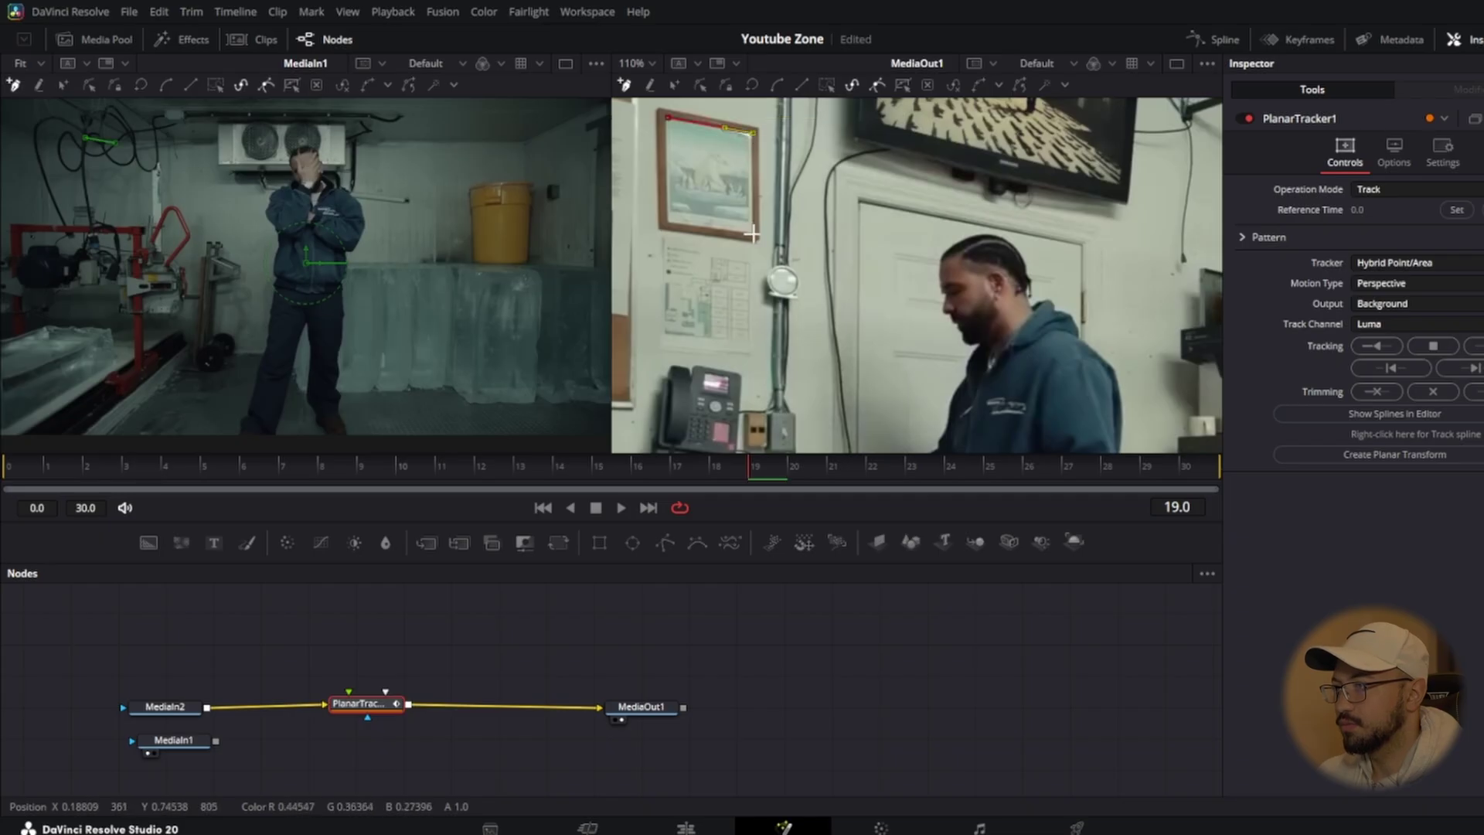
pyautogui.click(753, 231)
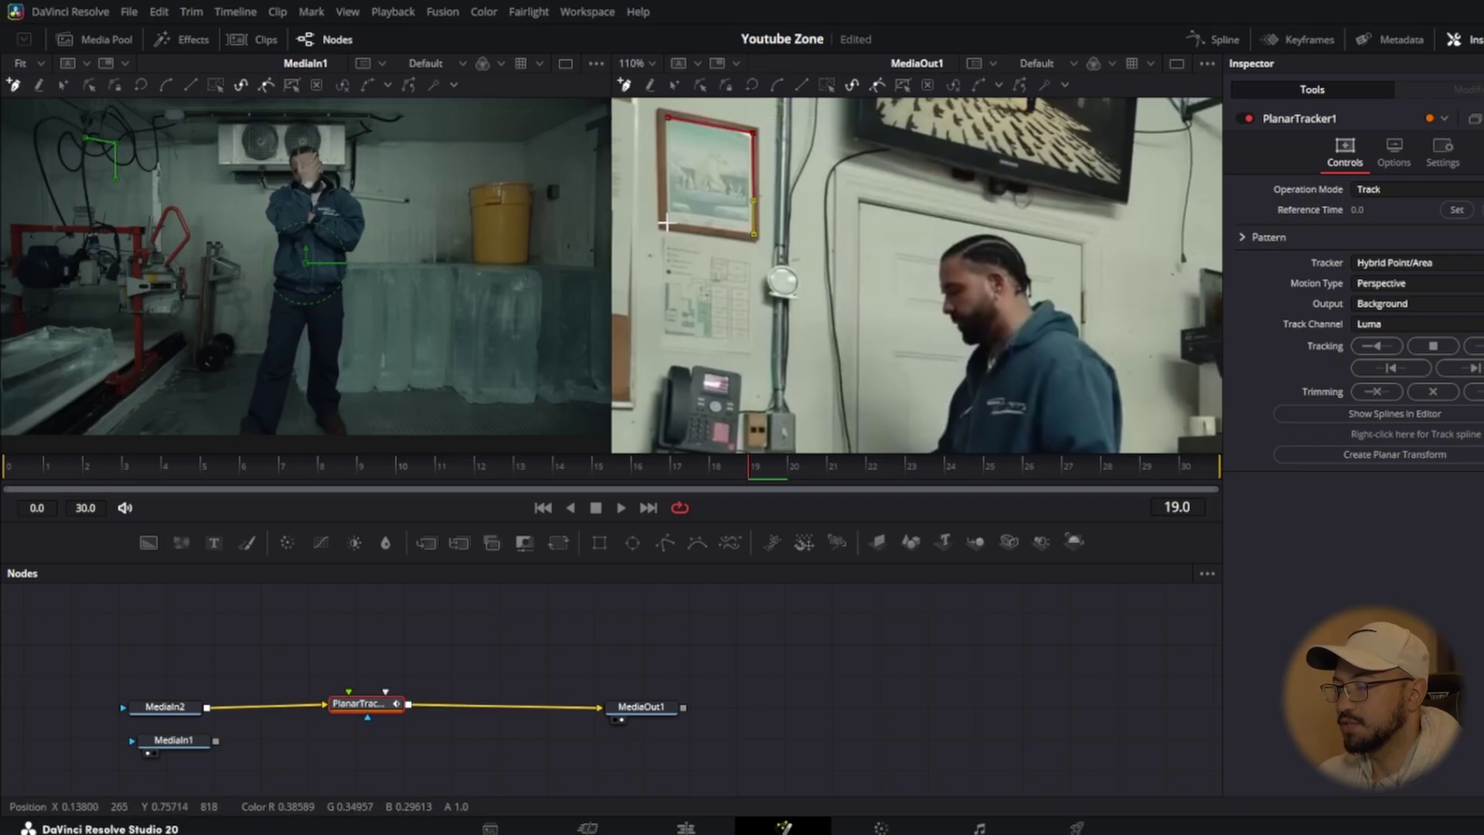
pyautogui.click(666, 225)
pyautogui.click(668, 116)
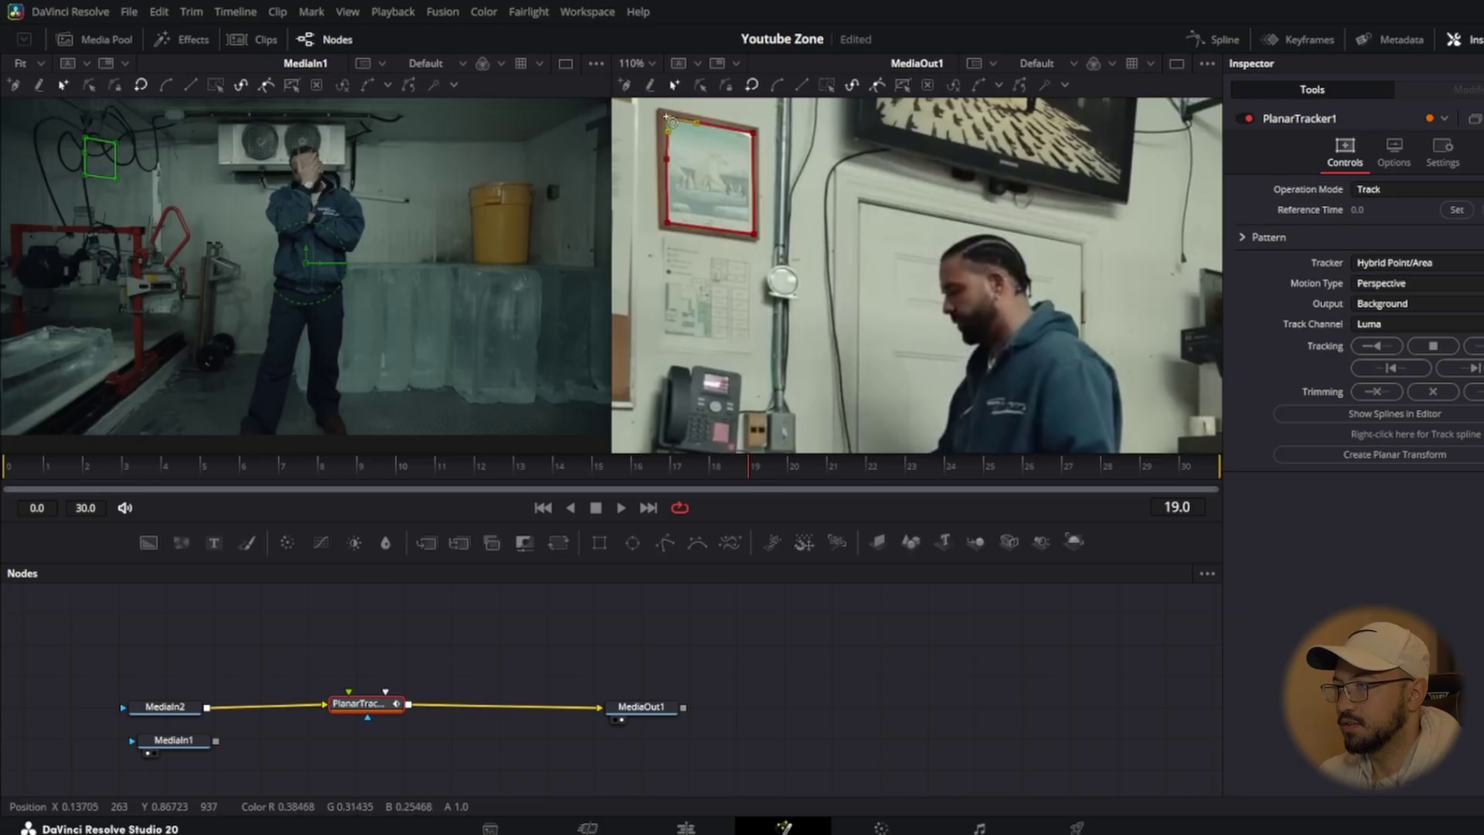
# Track the frame outline from the first frame to the clip's end and review the result.
pyautogui.moveTo(754, 466); pyautogui.dragTo(10, 467)
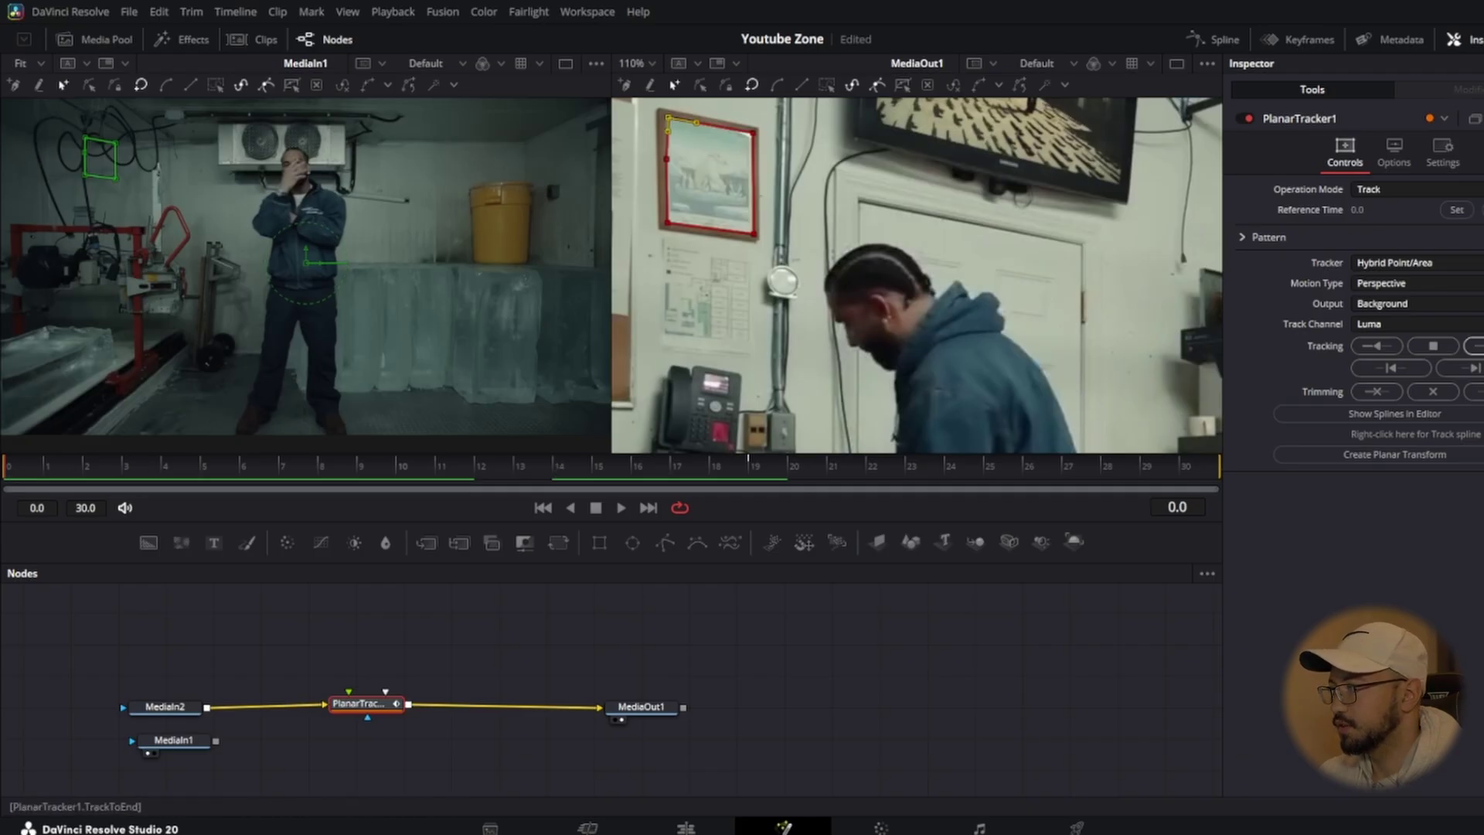
pyautogui.click(1472, 345)
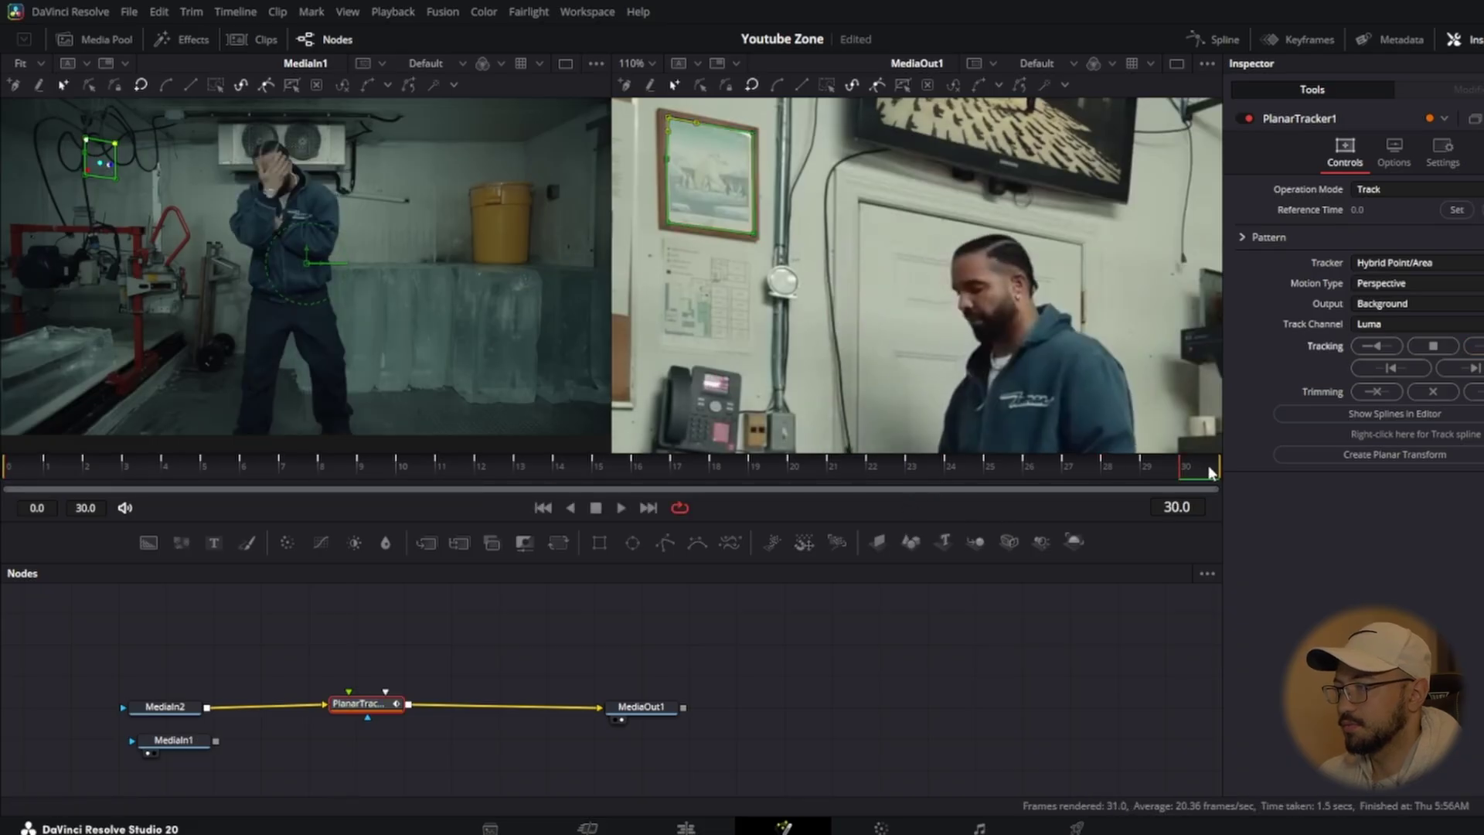
pyautogui.moveTo(1209, 465); pyautogui.dragTo(89, 469)
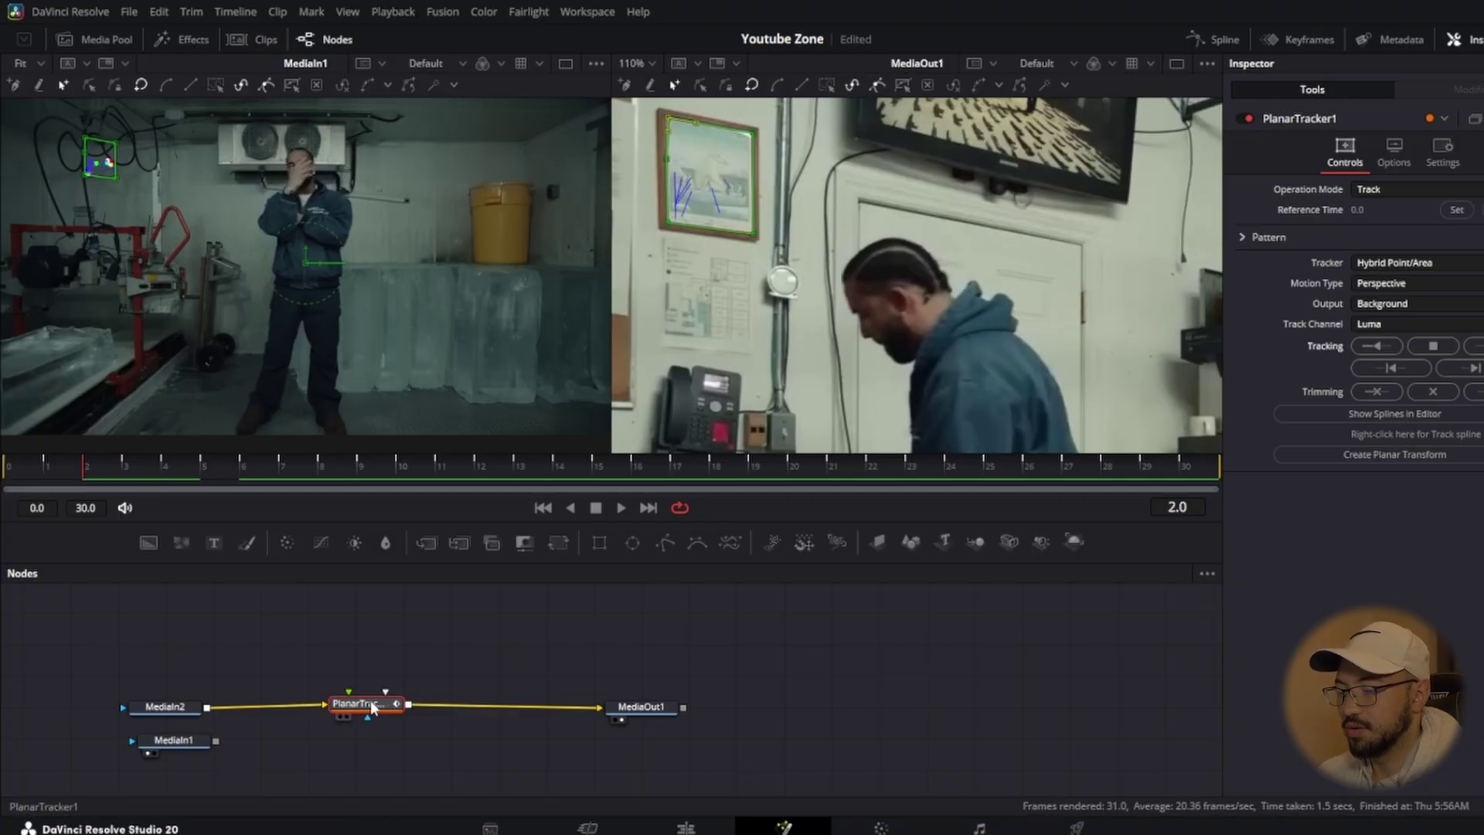
# Create a PlanarTransform from the track and merge it into MediaIn2 via Merge1.
pyautogui.moveTo(365, 709); pyautogui.dragTo(979, 658)
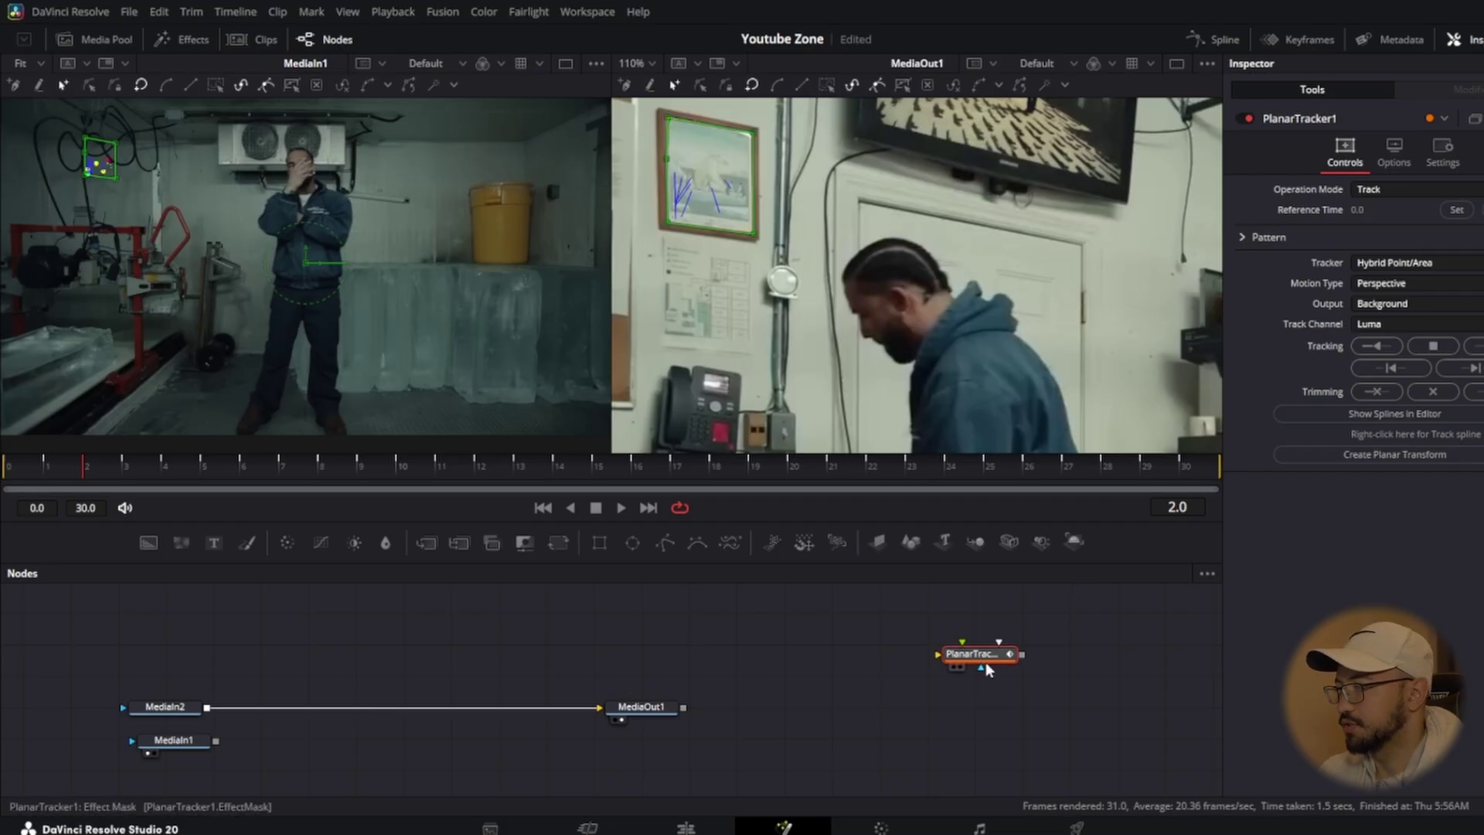
pyautogui.click(1403, 456)
pyautogui.moveTo(403, 646); pyautogui.dragTo(208, 710)
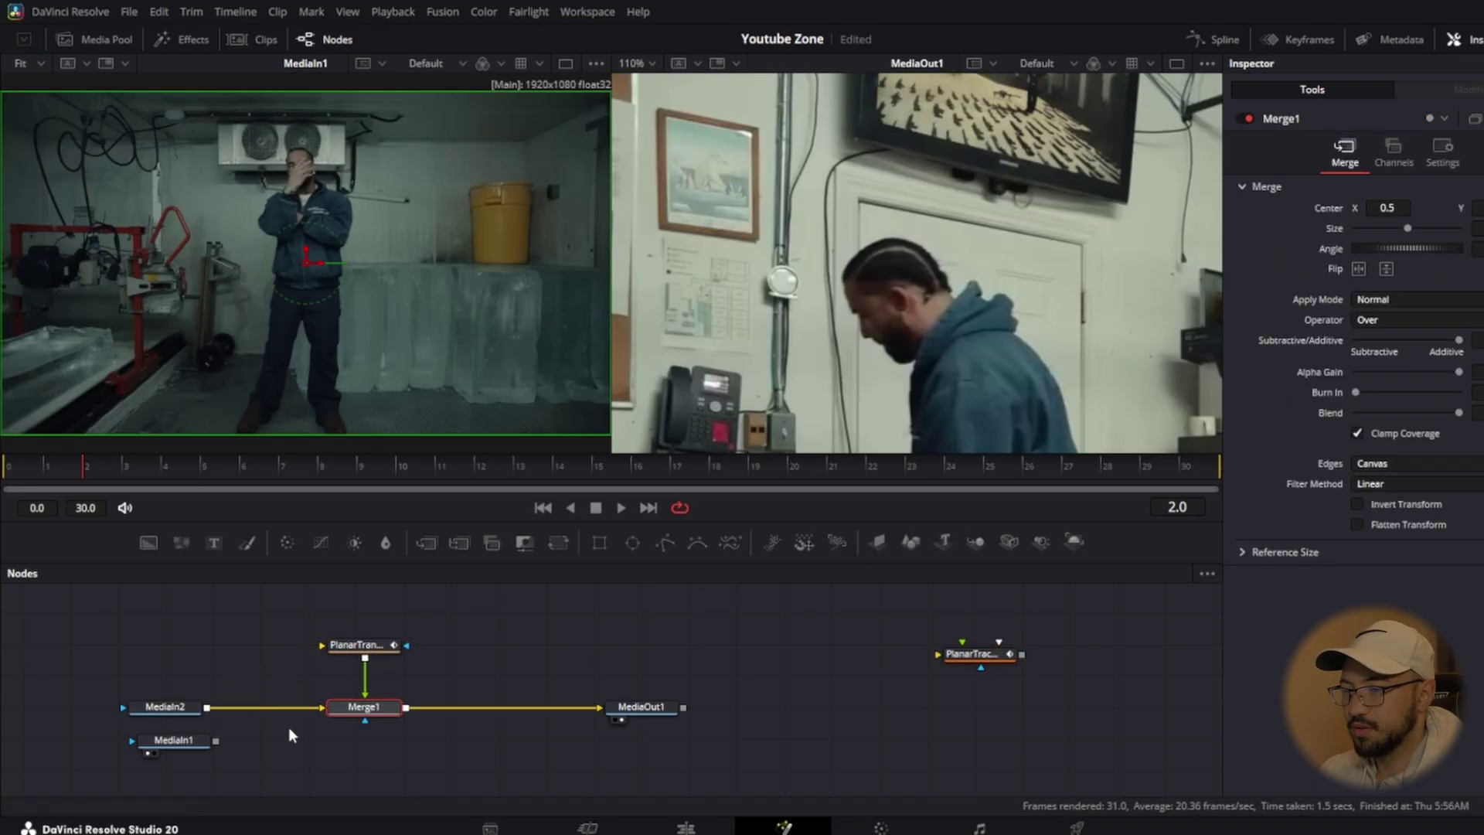
pyautogui.moveTo(360, 644); pyautogui.dragTo(359, 667)
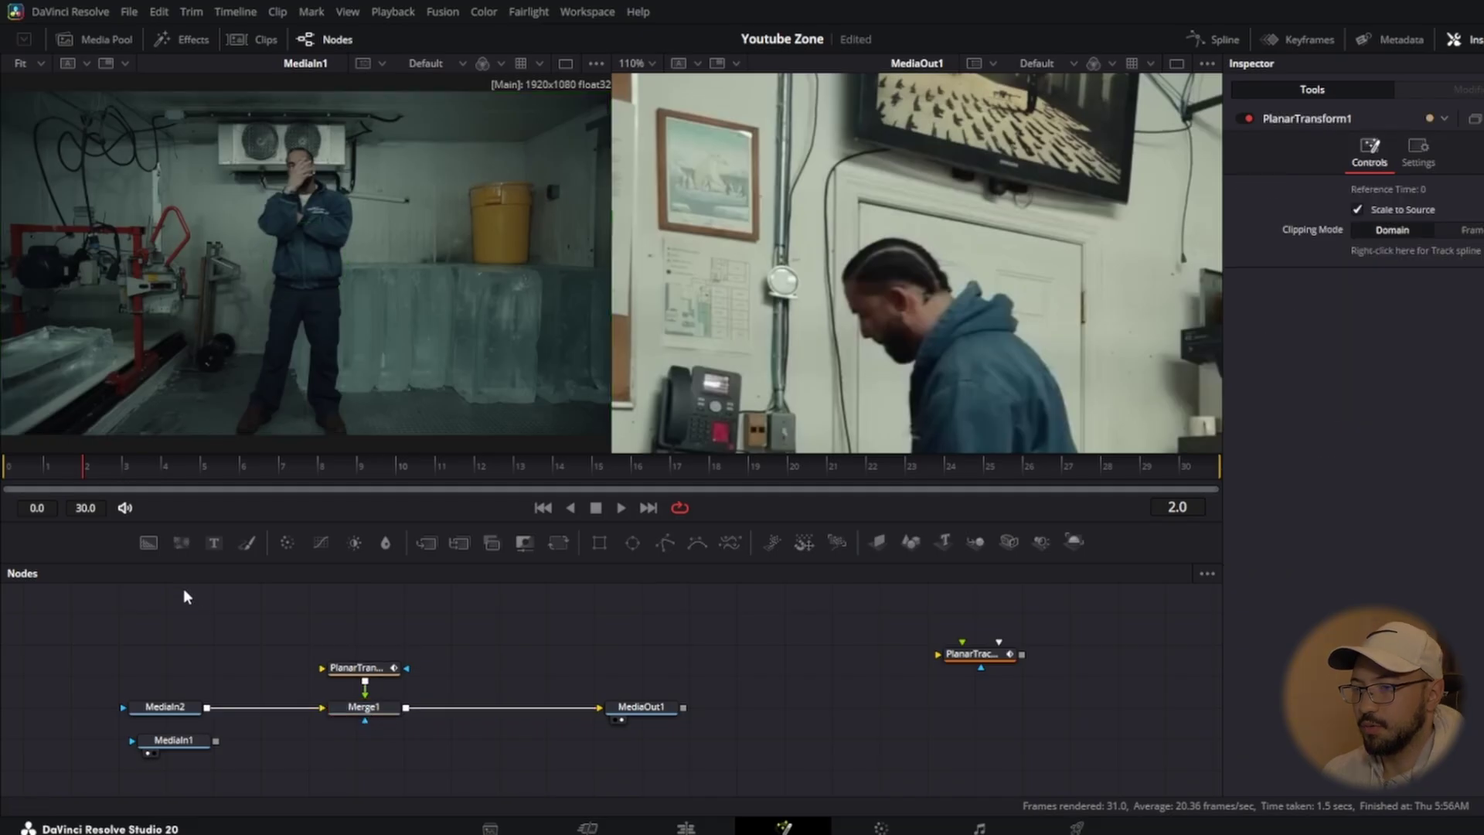
# Add a Background node feeding the PlanarTransform.
pyautogui.click(147, 545)
pyautogui.moveTo(406, 663); pyautogui.dragTo(370, 710)
pyautogui.moveTo(395, 661); pyautogui.dragTo(393, 665)
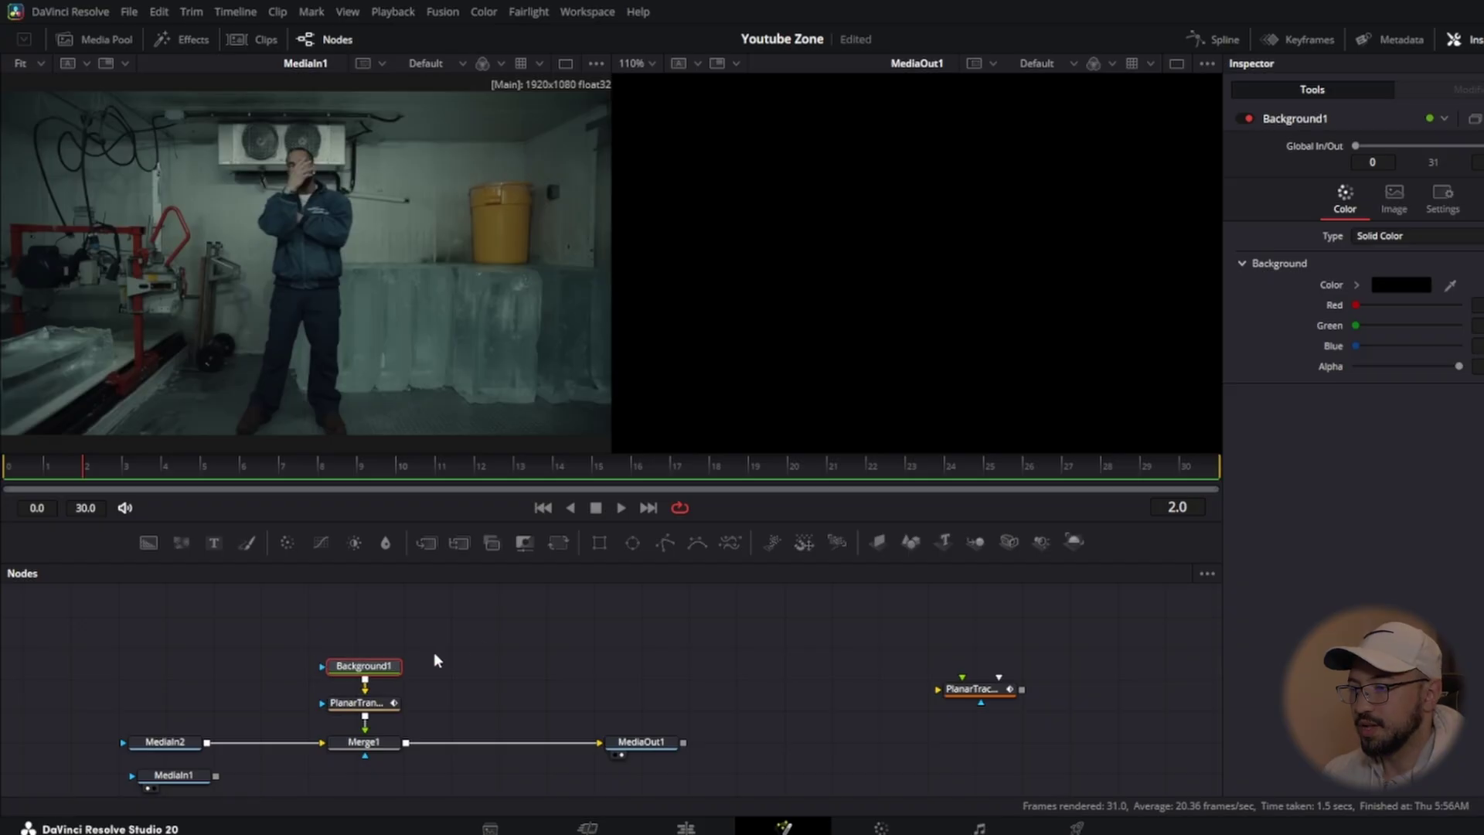
# Attach a Rectangle mask to Background1 with center 0.187, 0.75 and a narrower width.
pyautogui.click(599, 543)
pyautogui.click(634, 63)
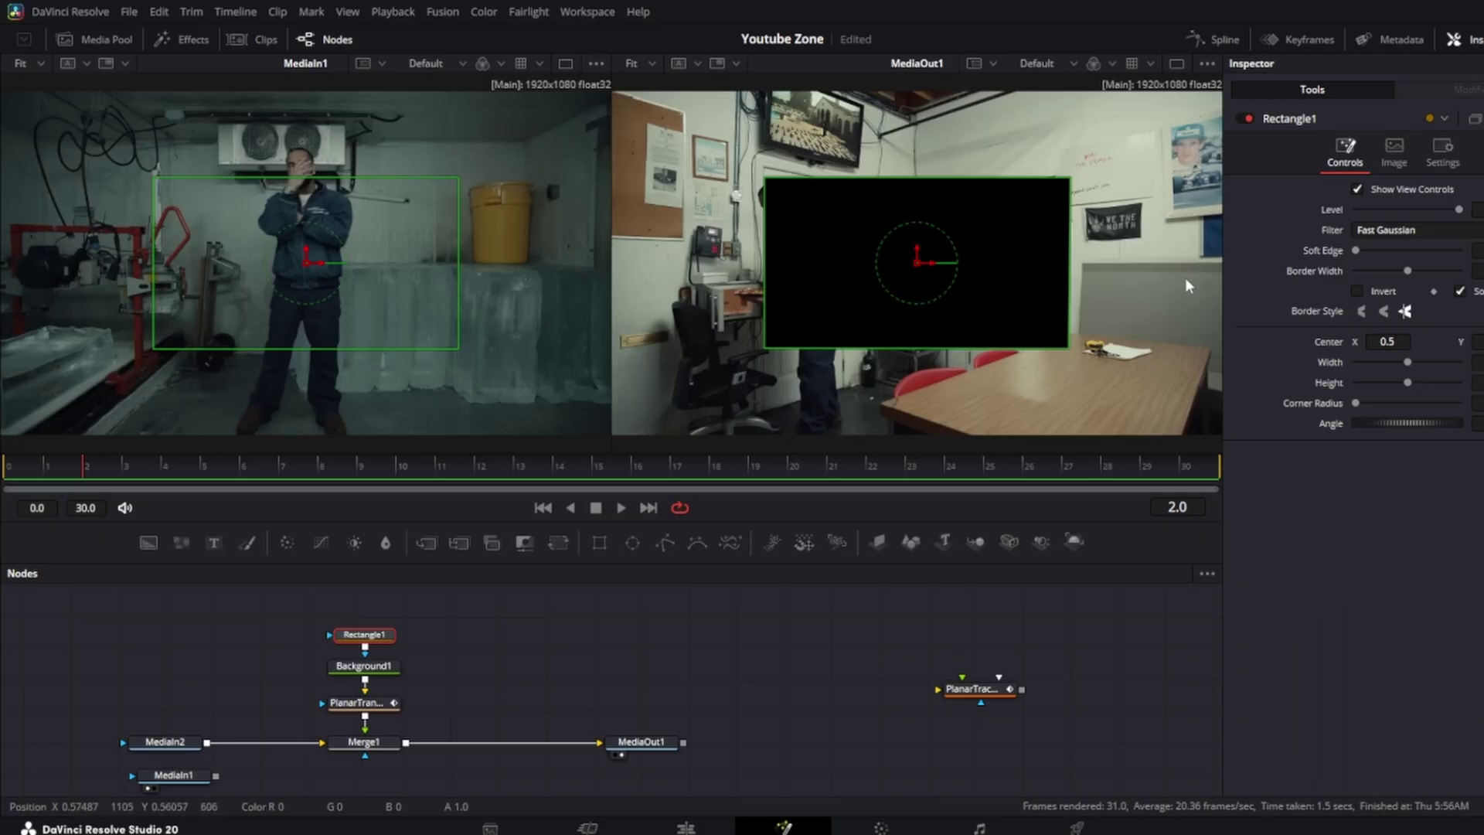
pyautogui.click(1388, 341)
pyautogui.write('0.187')
pyautogui.press('Tab')
pyautogui.write('0.75')
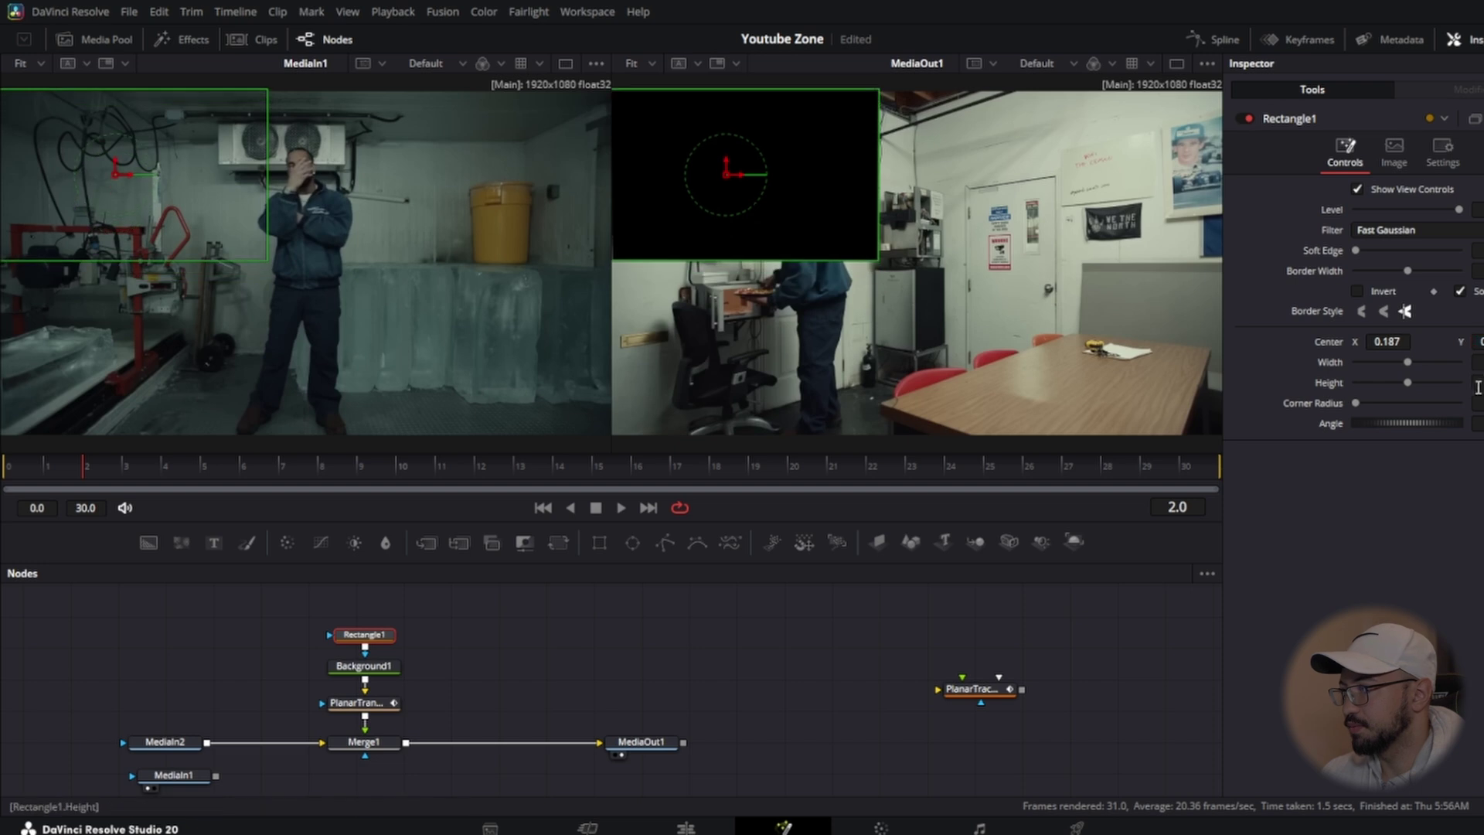
pyautogui.press('Tab')
pyautogui.moveTo(1405, 362); pyautogui.dragTo(1383, 382)
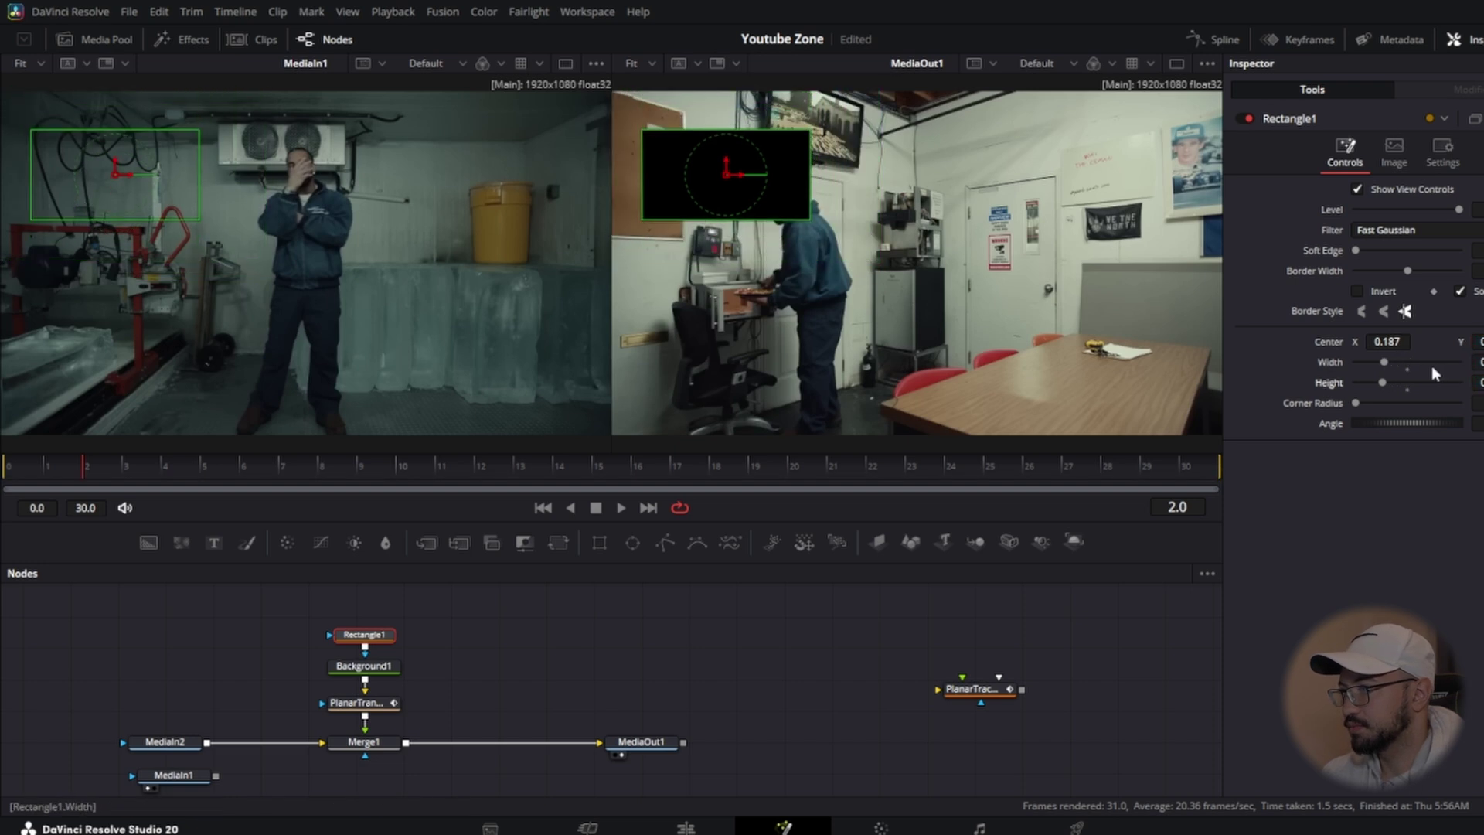
# Match the mask's angle to the frame, inset it with negative Border Width, and soften its edges.
pyautogui.scroll(1, 727, 133)
pyautogui.scroll(3, 767, 166)
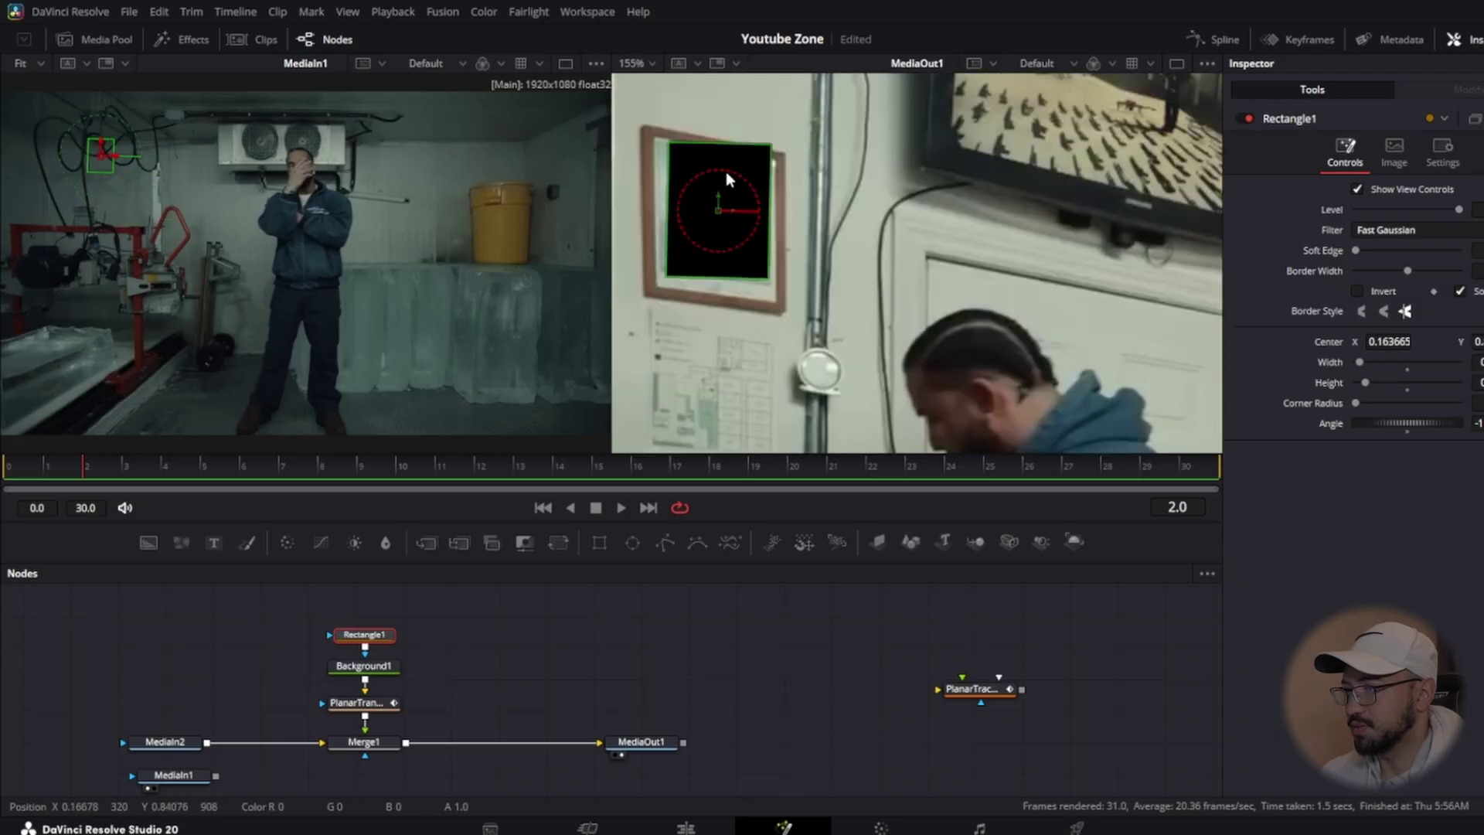
pyautogui.moveTo(734, 174)
pyautogui.mouseDown()
pyautogui.moveTo(745, 189)
pyautogui.moveTo(727, 172)
pyautogui.mouseUp()
pyautogui.moveTo(1371, 420); pyautogui.dragTo(1360, 422)
pyautogui.moveTo(1407, 271); pyautogui.dragTo(1403, 271)
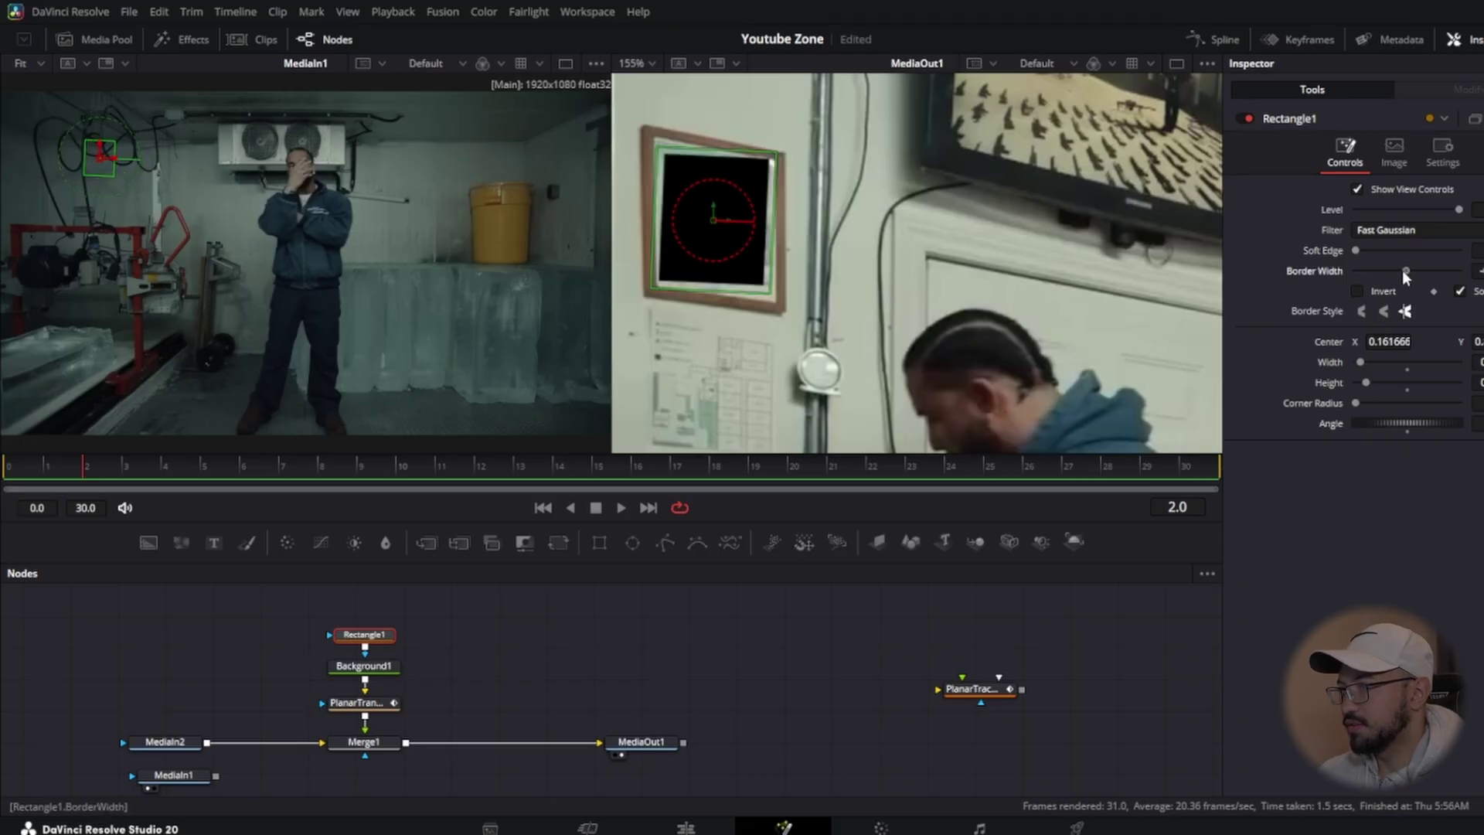
pyautogui.moveTo(1354, 249); pyautogui.dragTo(1357, 249)
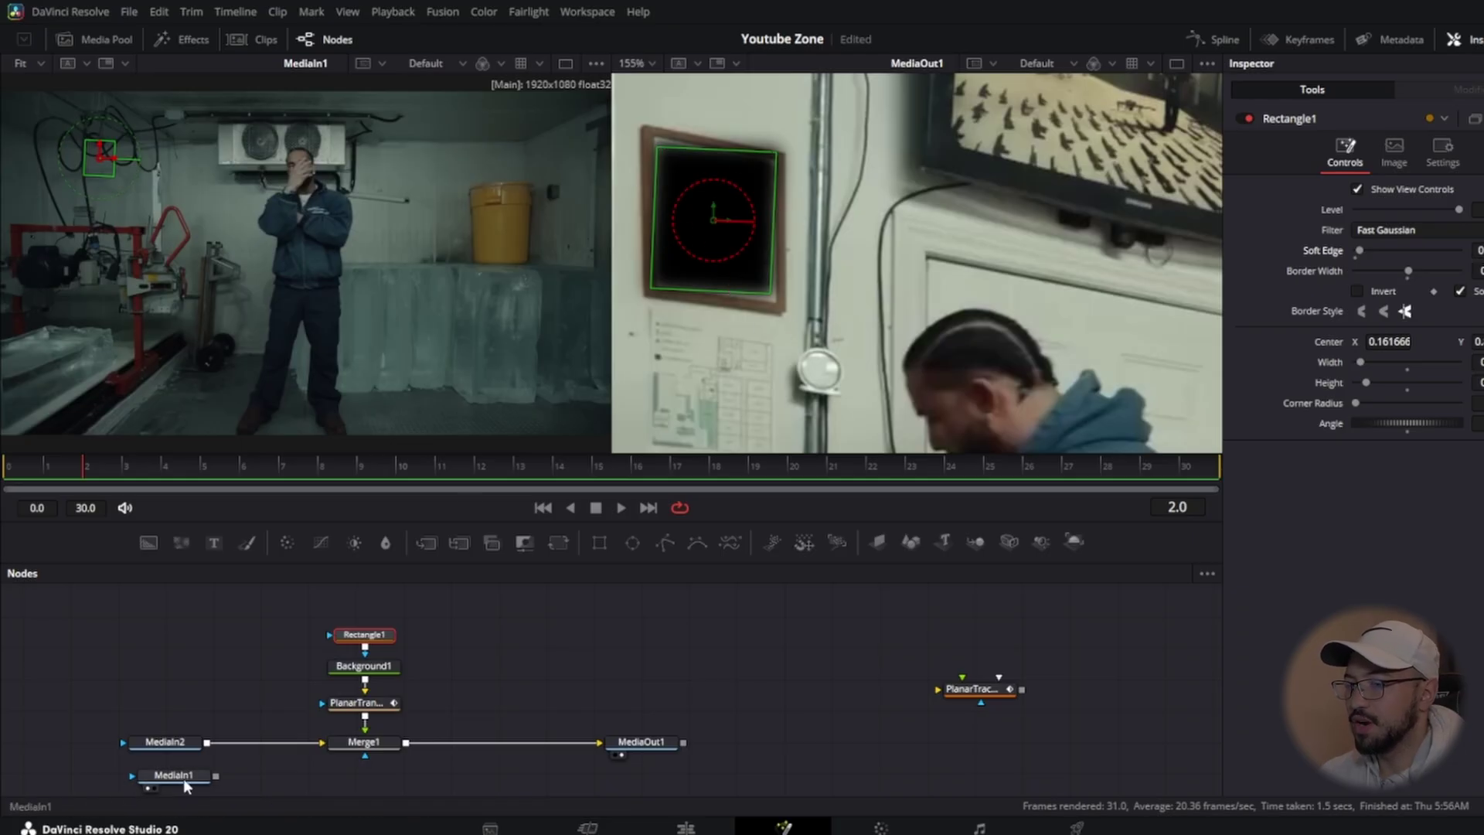
pyautogui.moveTo(183, 778); pyautogui.dragTo(506, 687)
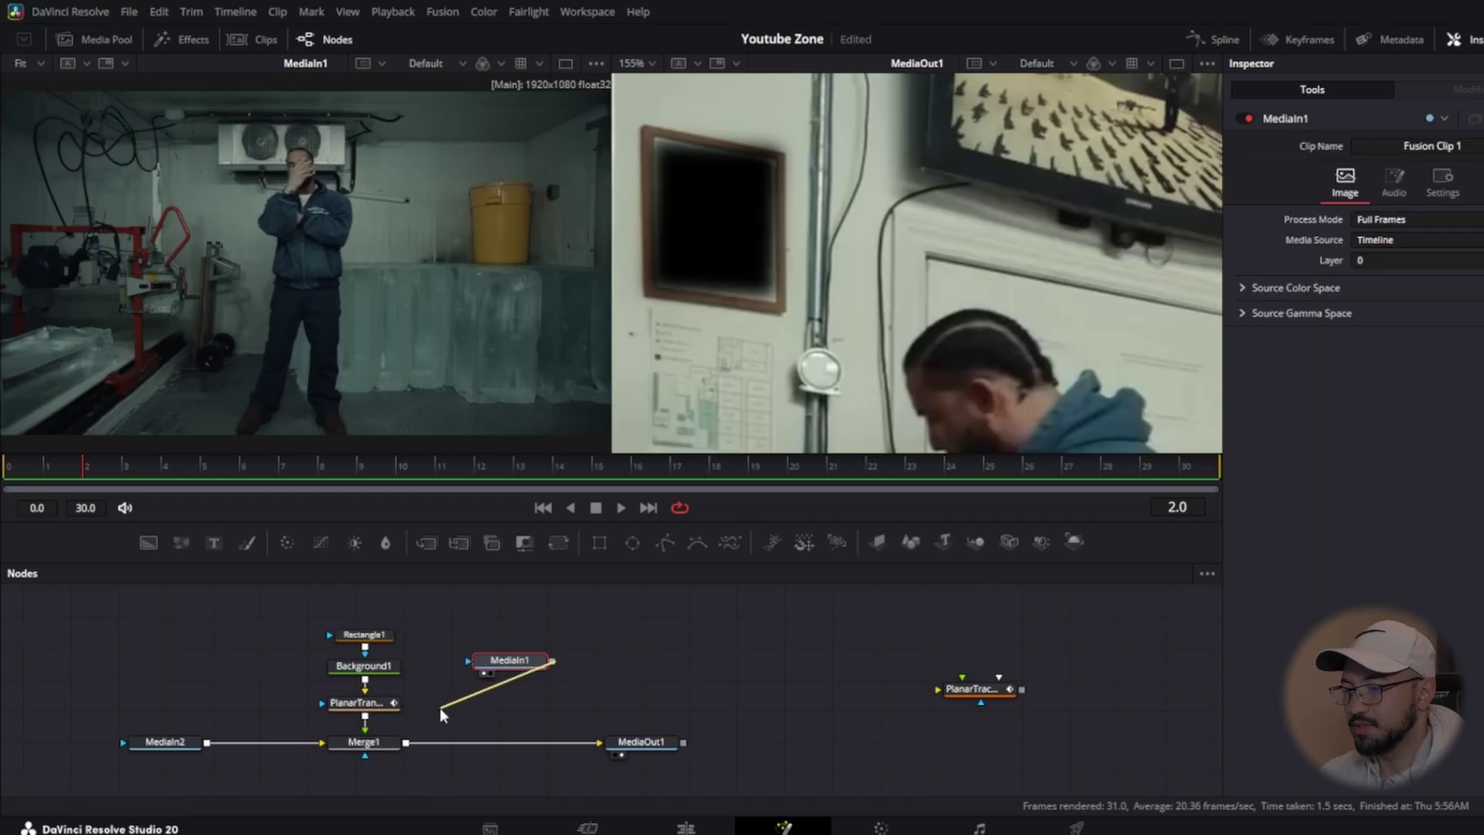
# Merge MediaIn1 with Merge1's output as Merge2 set to Under, and switch Merge1 to Stencil.
pyautogui.moveTo(414, 725); pyautogui.dragTo(405, 742)
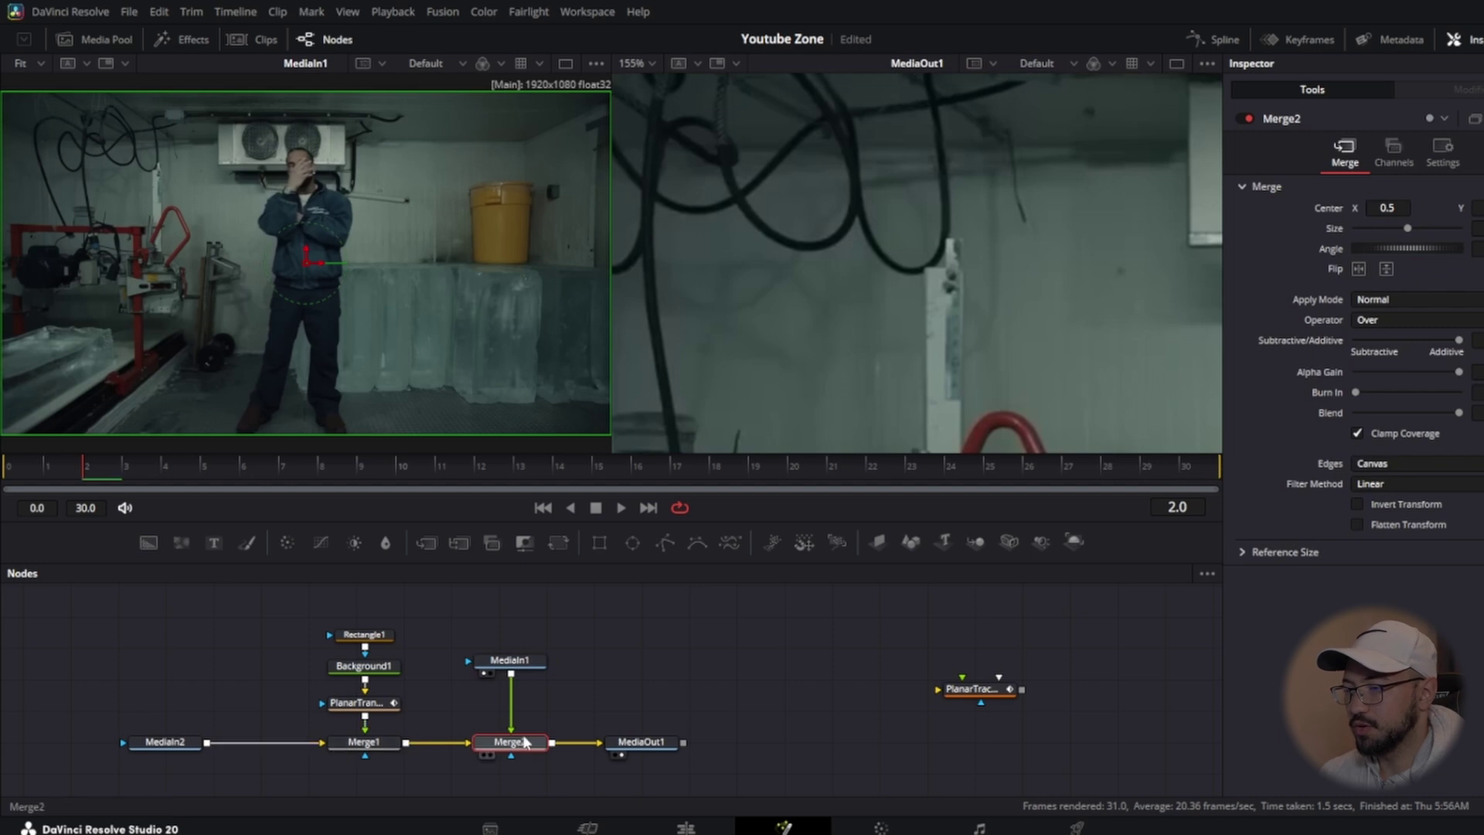
pyautogui.click(1396, 319)
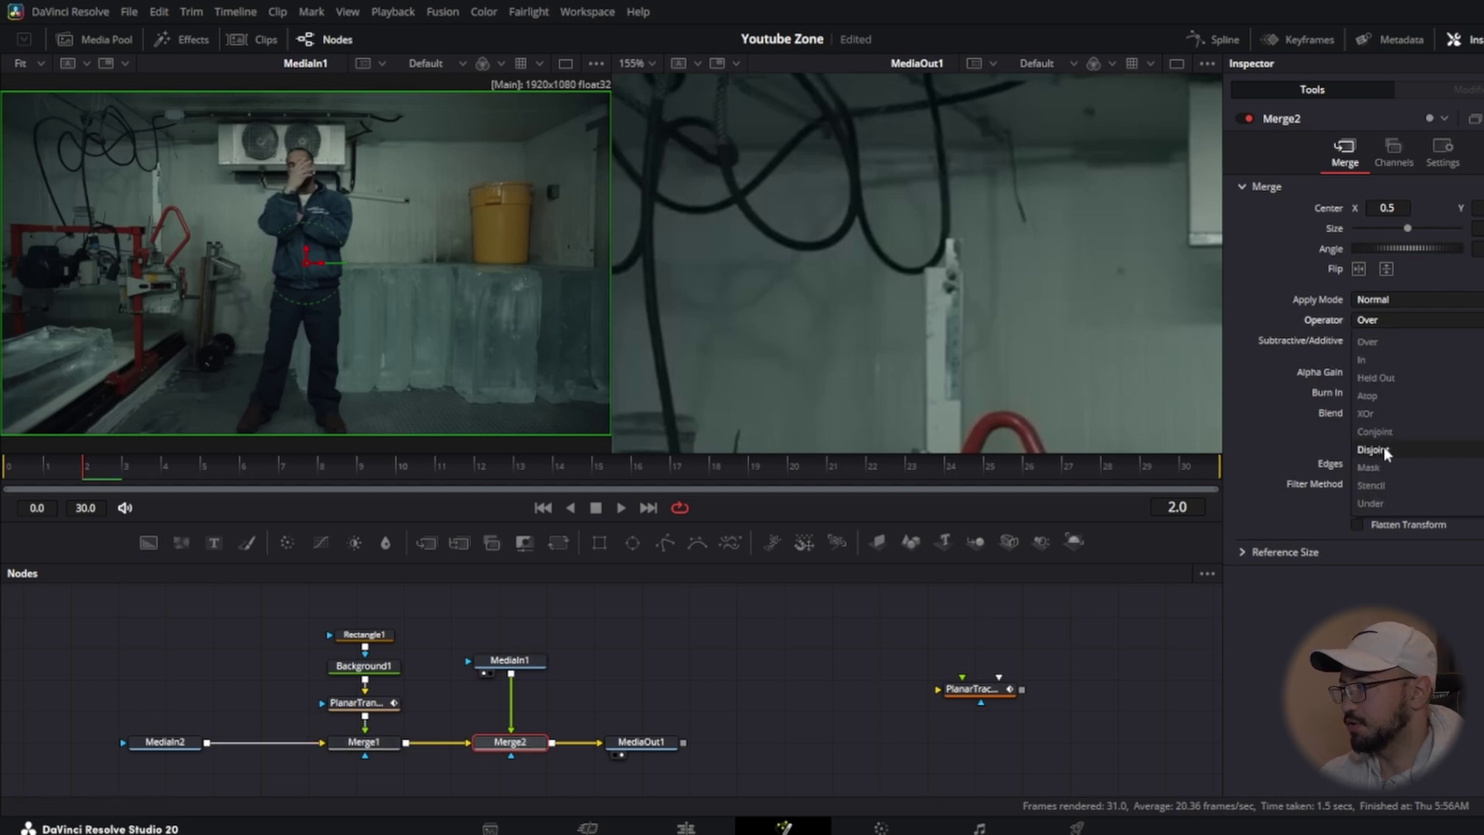
pyautogui.click(1375, 505)
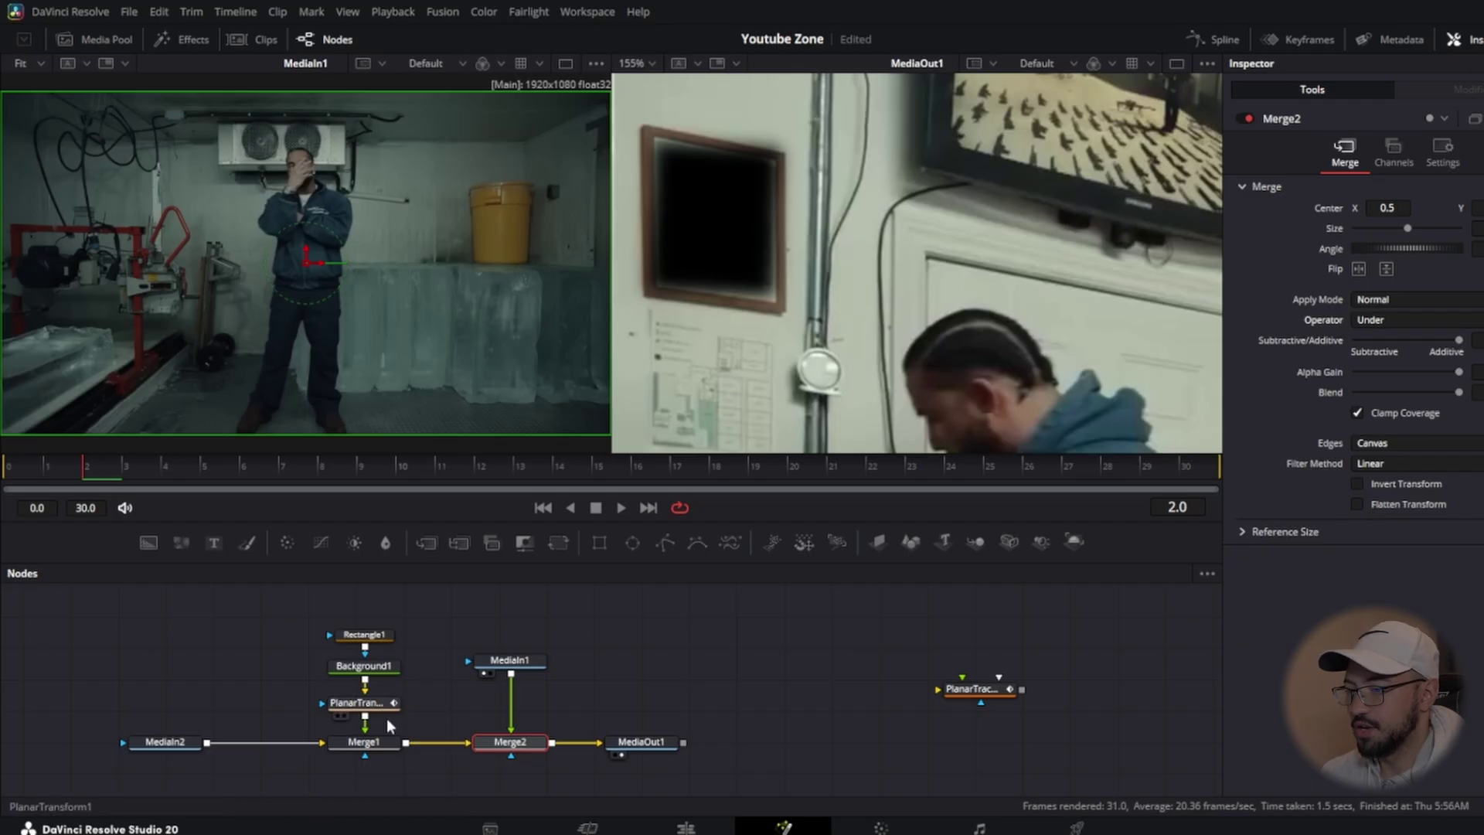
pyautogui.click(370, 746)
pyautogui.click(1385, 319)
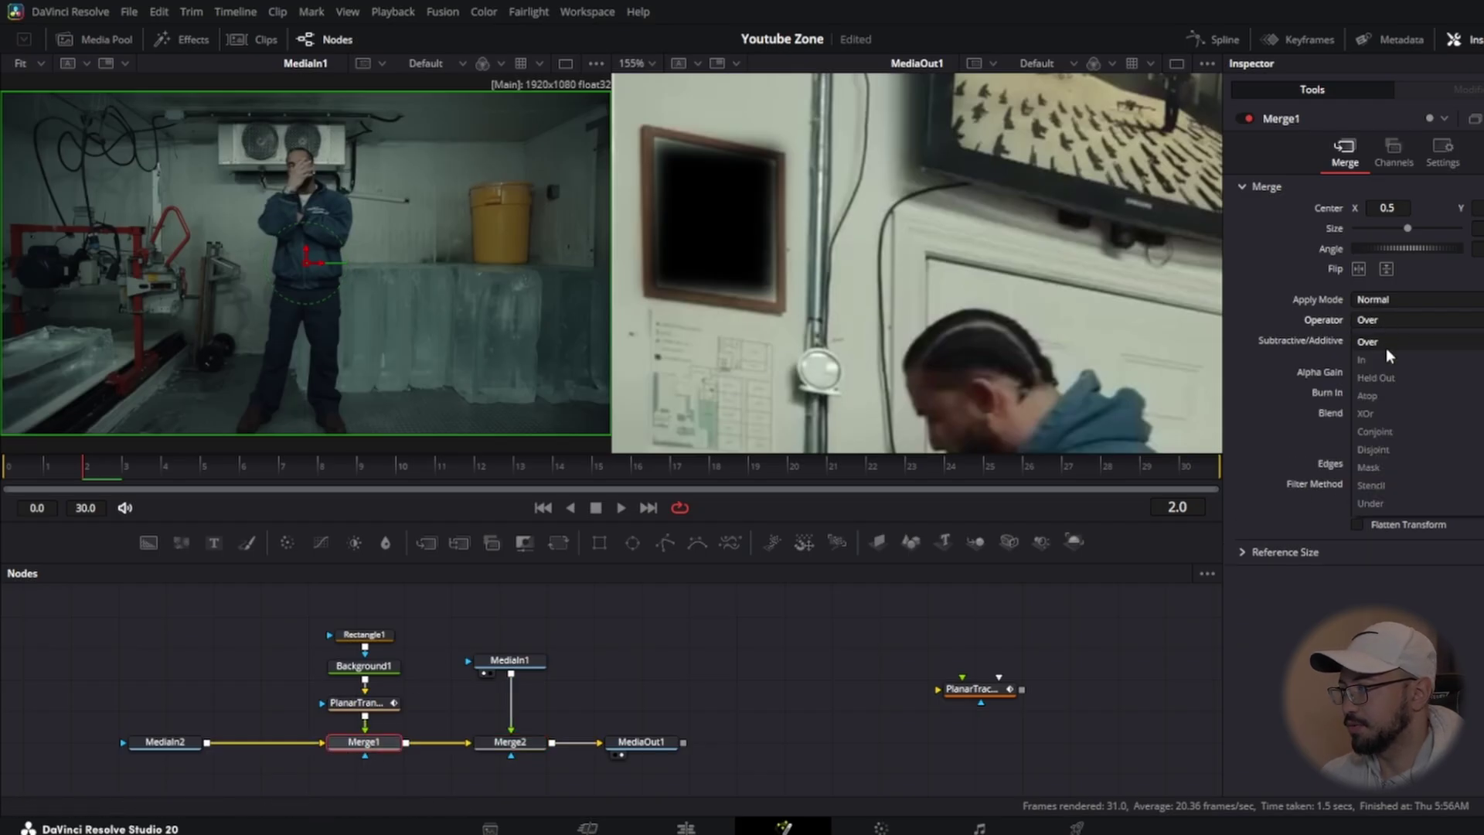
pyautogui.click(1389, 481)
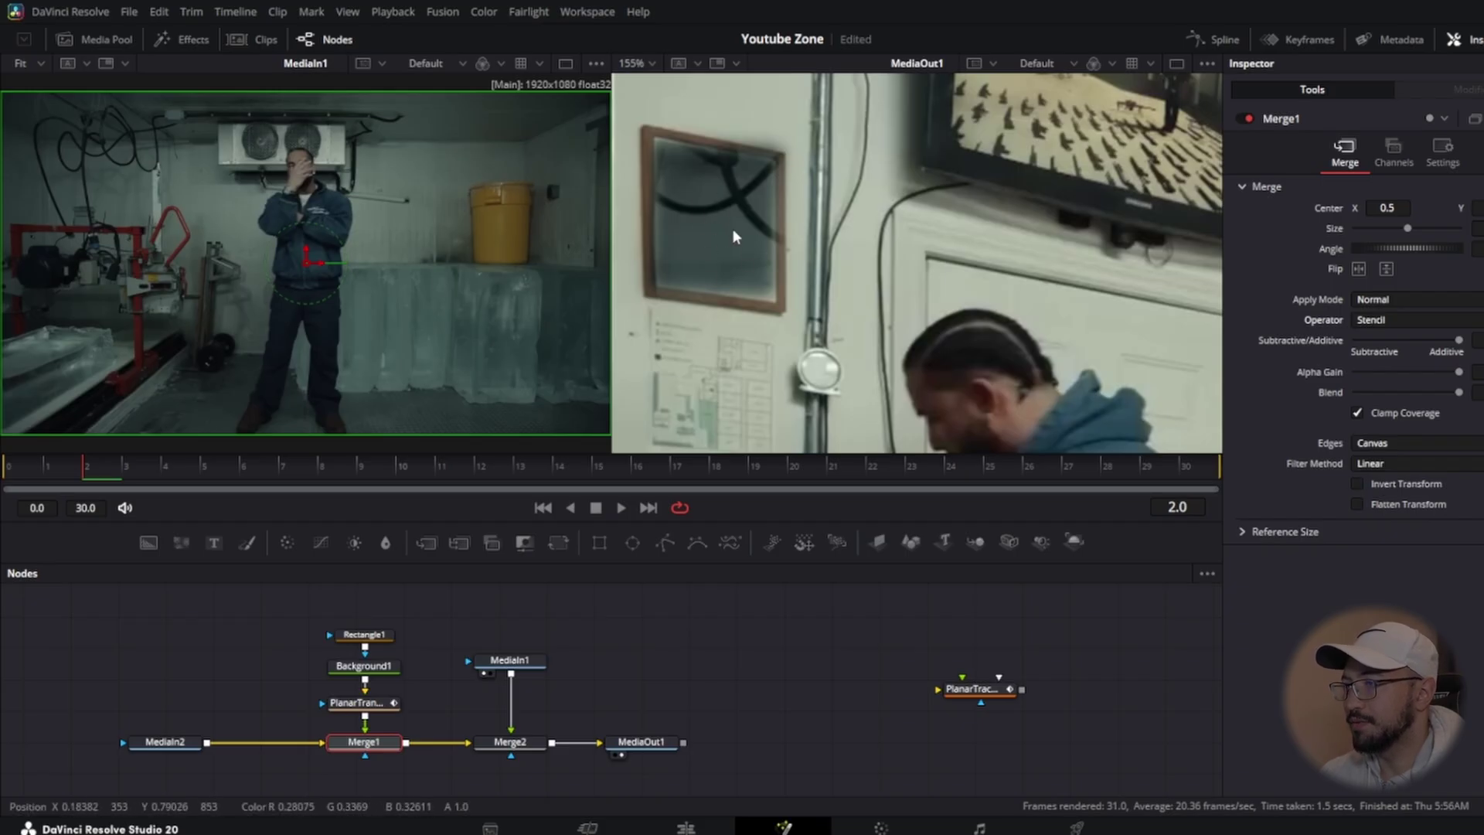
# Insert a Transform1 node between Merge1 and Merge2 and scrub through the clip.
pyautogui.click(563, 544)
pyautogui.click(1116, 469)
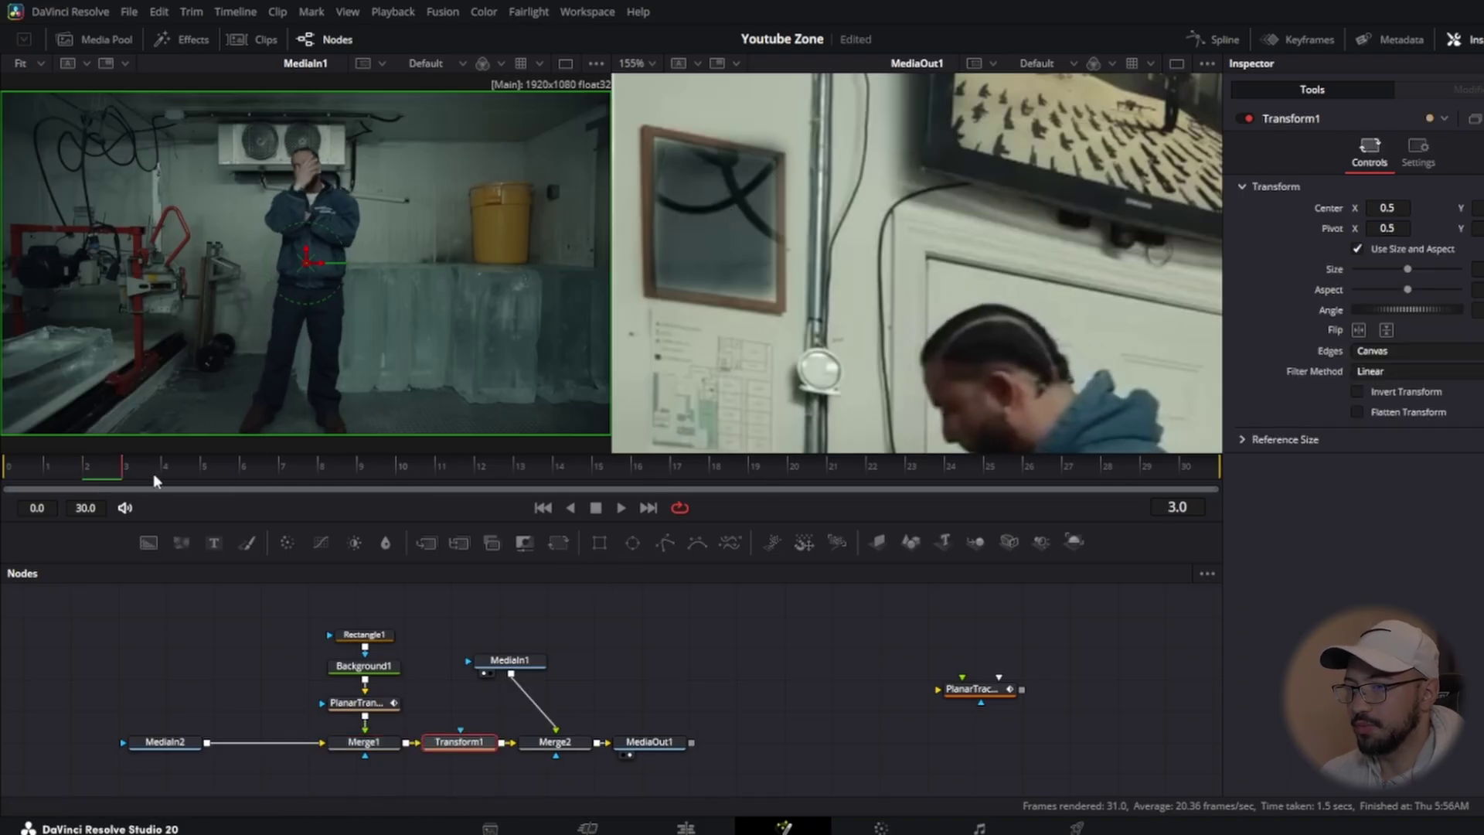
pyautogui.click(638, 63)
pyautogui.click(650, 87)
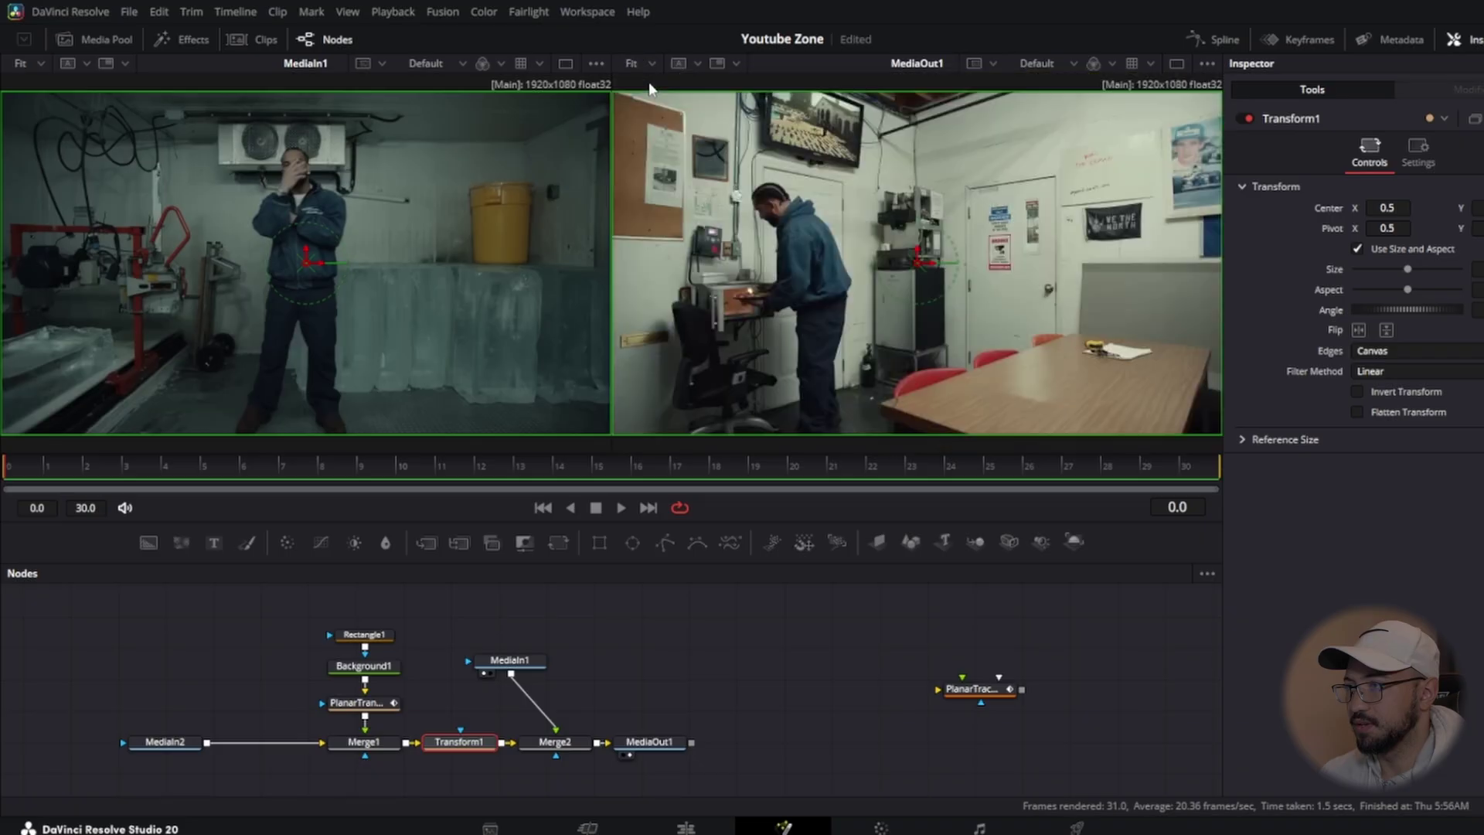
pyautogui.click(1183, 466)
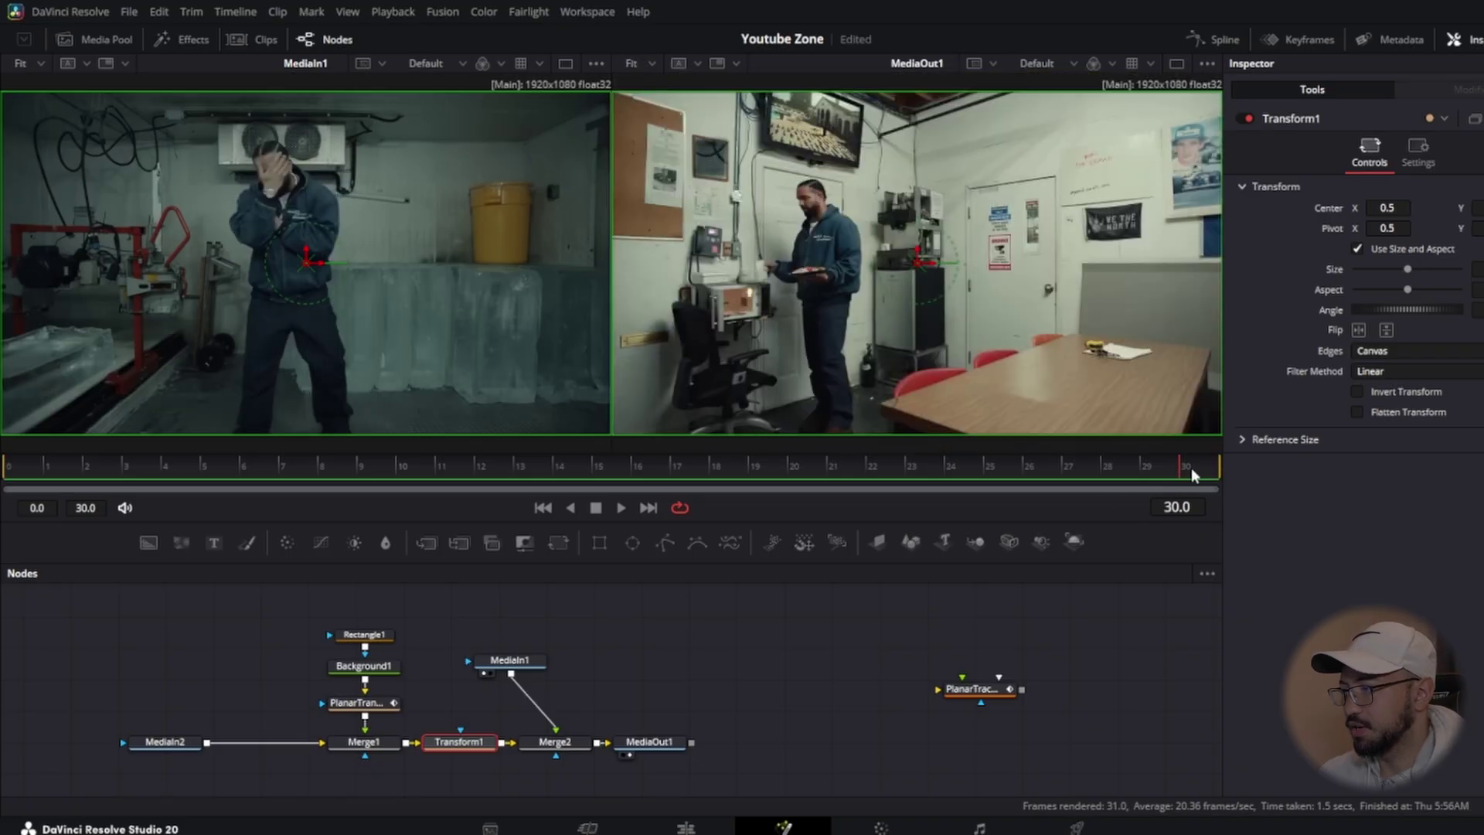
pyautogui.moveTo(1191, 467); pyautogui.dragTo(488, 464)
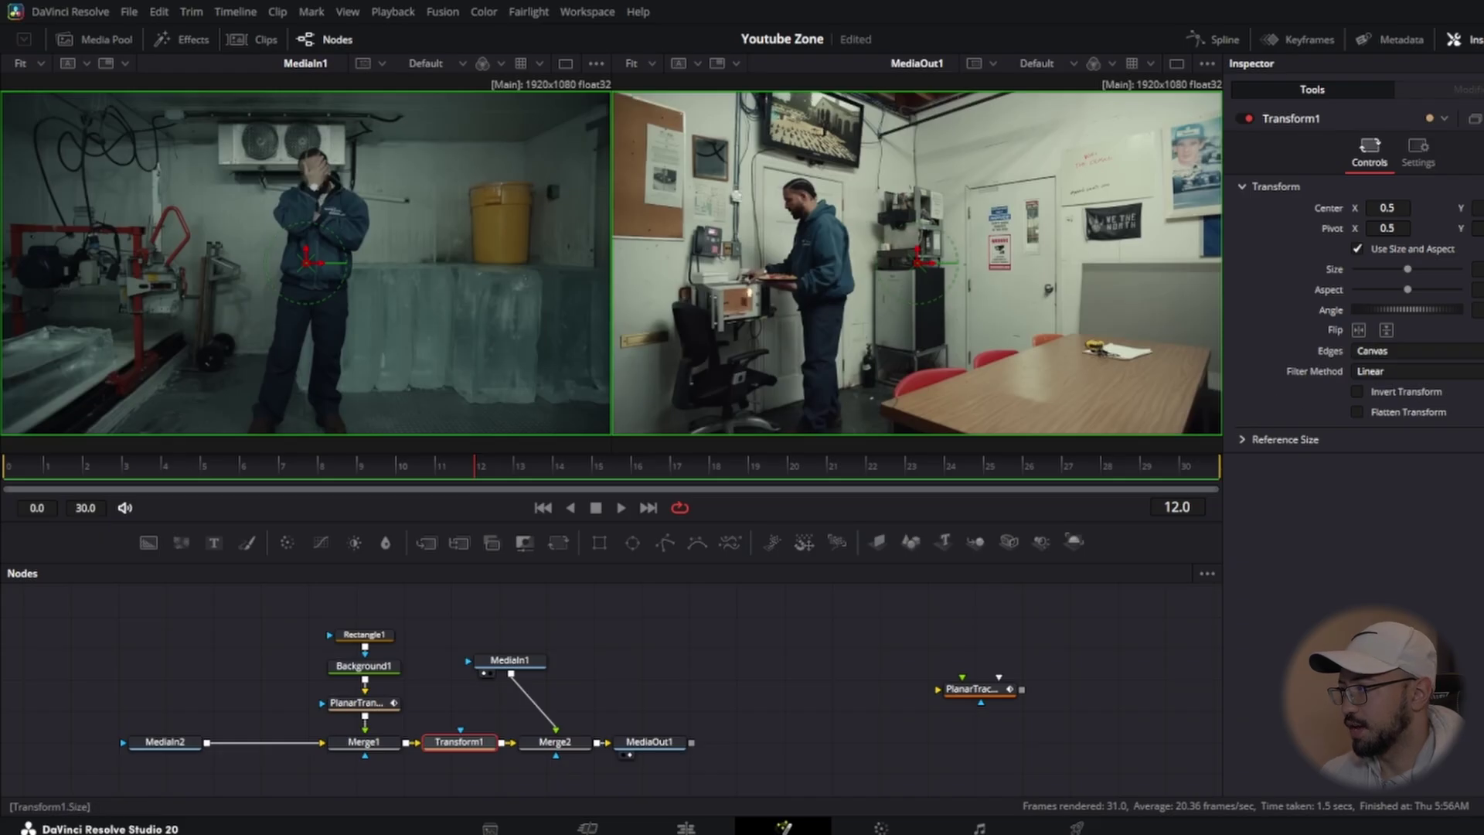
pyautogui.moveTo(695, 466); pyautogui.dragTo(1211, 460)
# Test and reset the Transform1 Size, then set its Pivot X to 0.161.
pyautogui.moveTo(1408, 269); pyautogui.dragTo(1425, 271)
pyautogui.doubleClick(1422, 266)
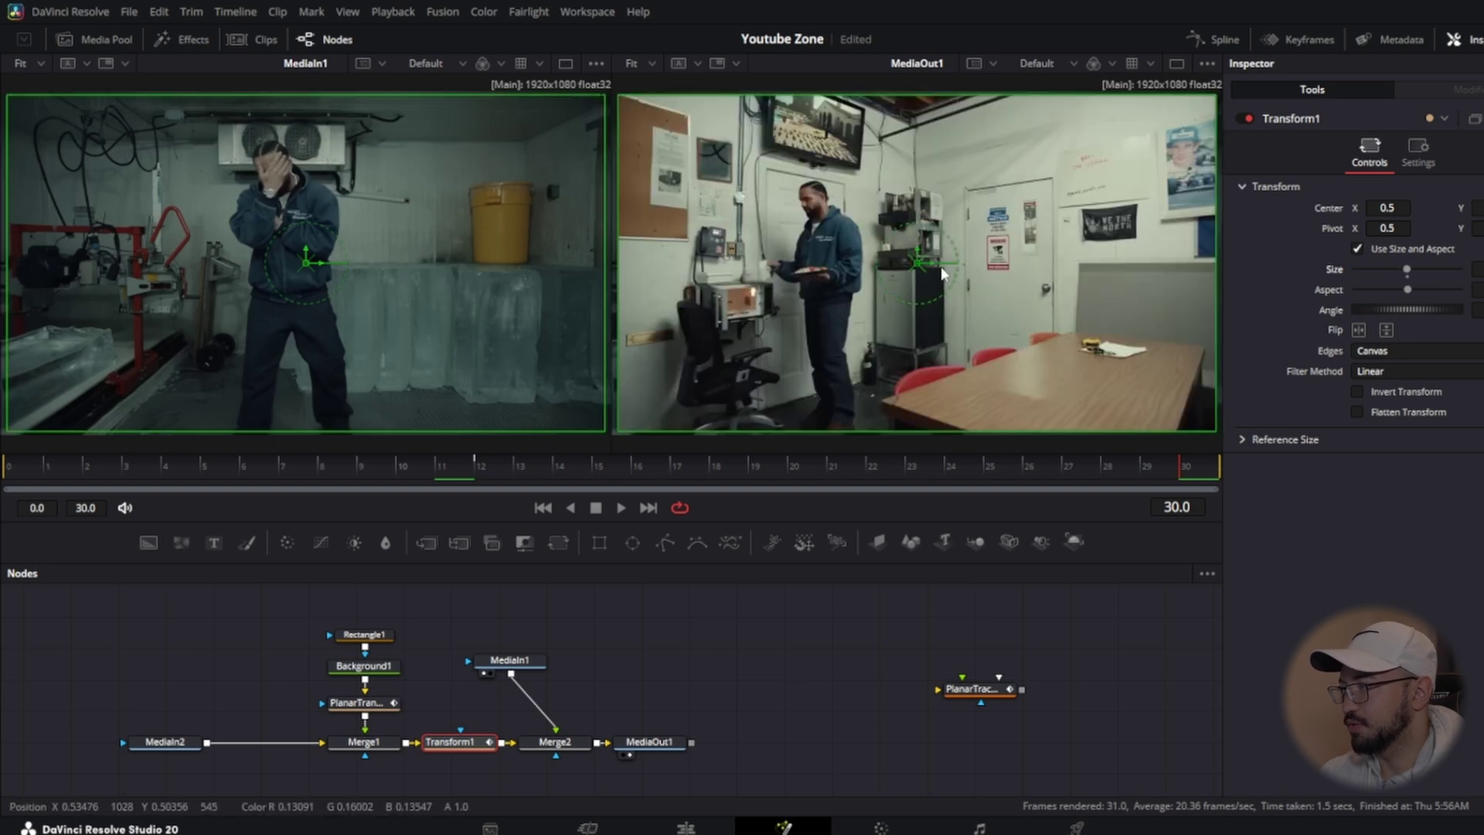
pyautogui.click(1388, 228)
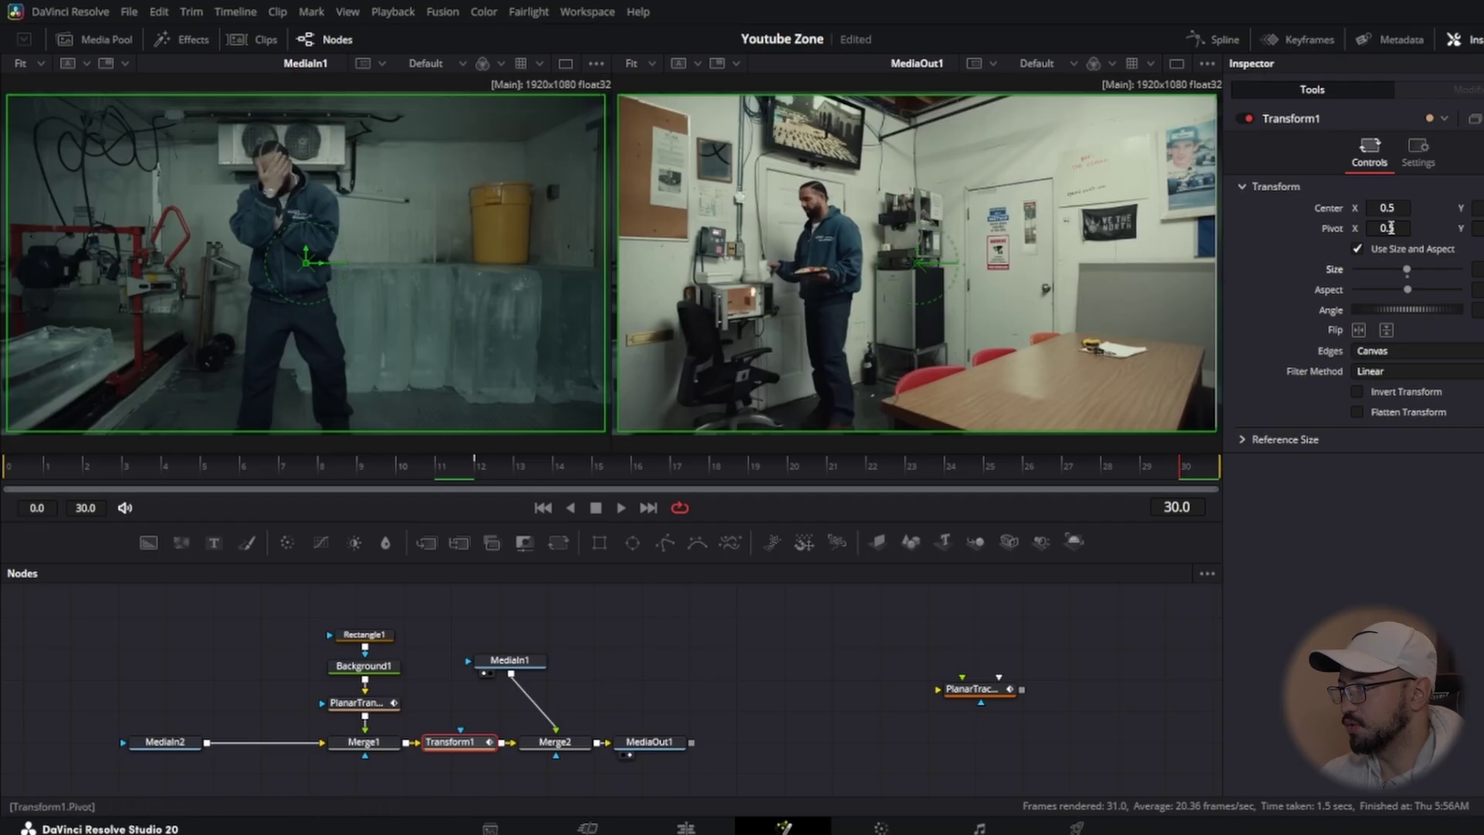
pyautogui.write('0.164')
pyautogui.press('Return')
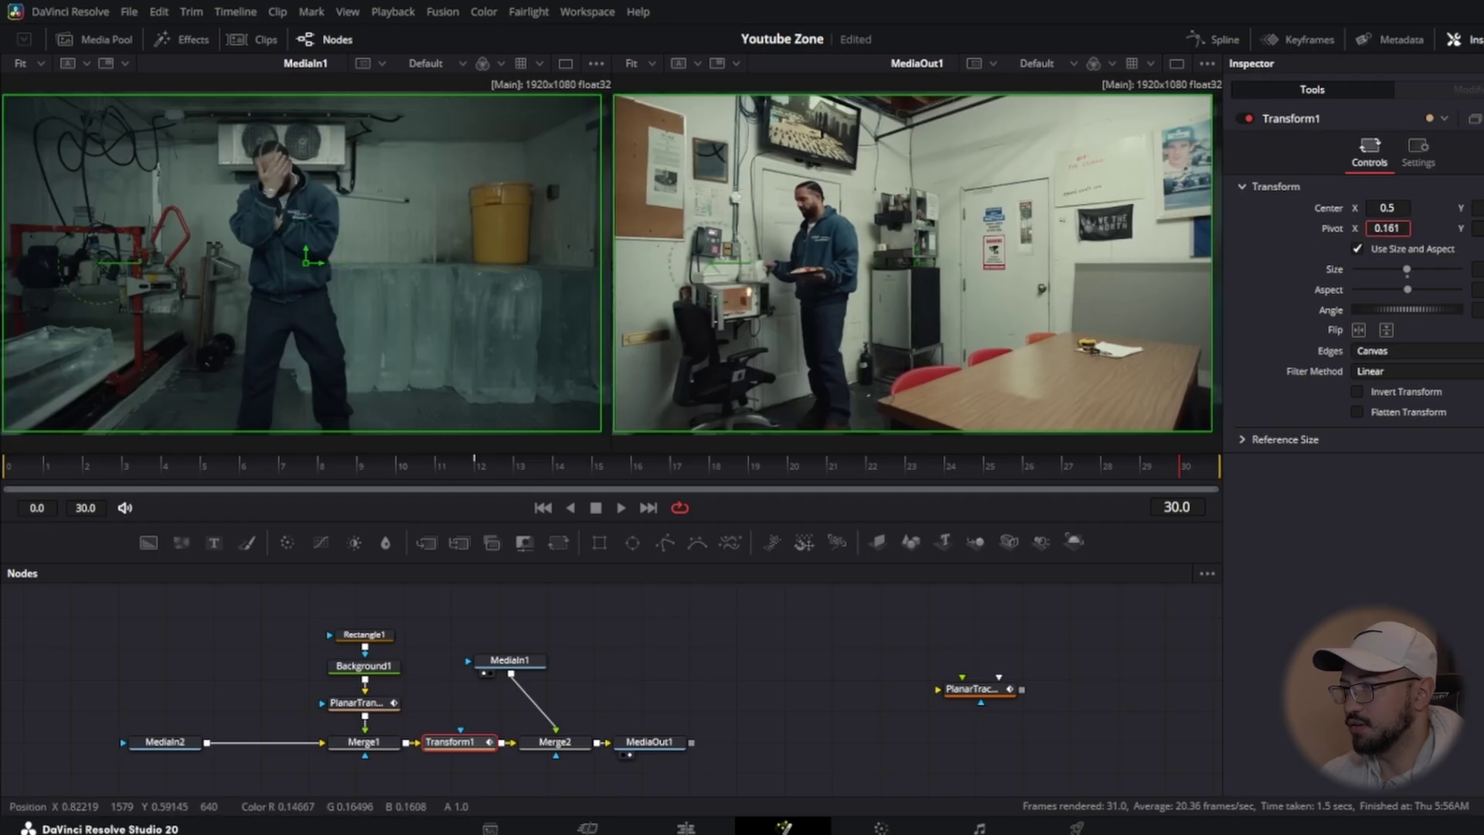
pyautogui.press('Tab')
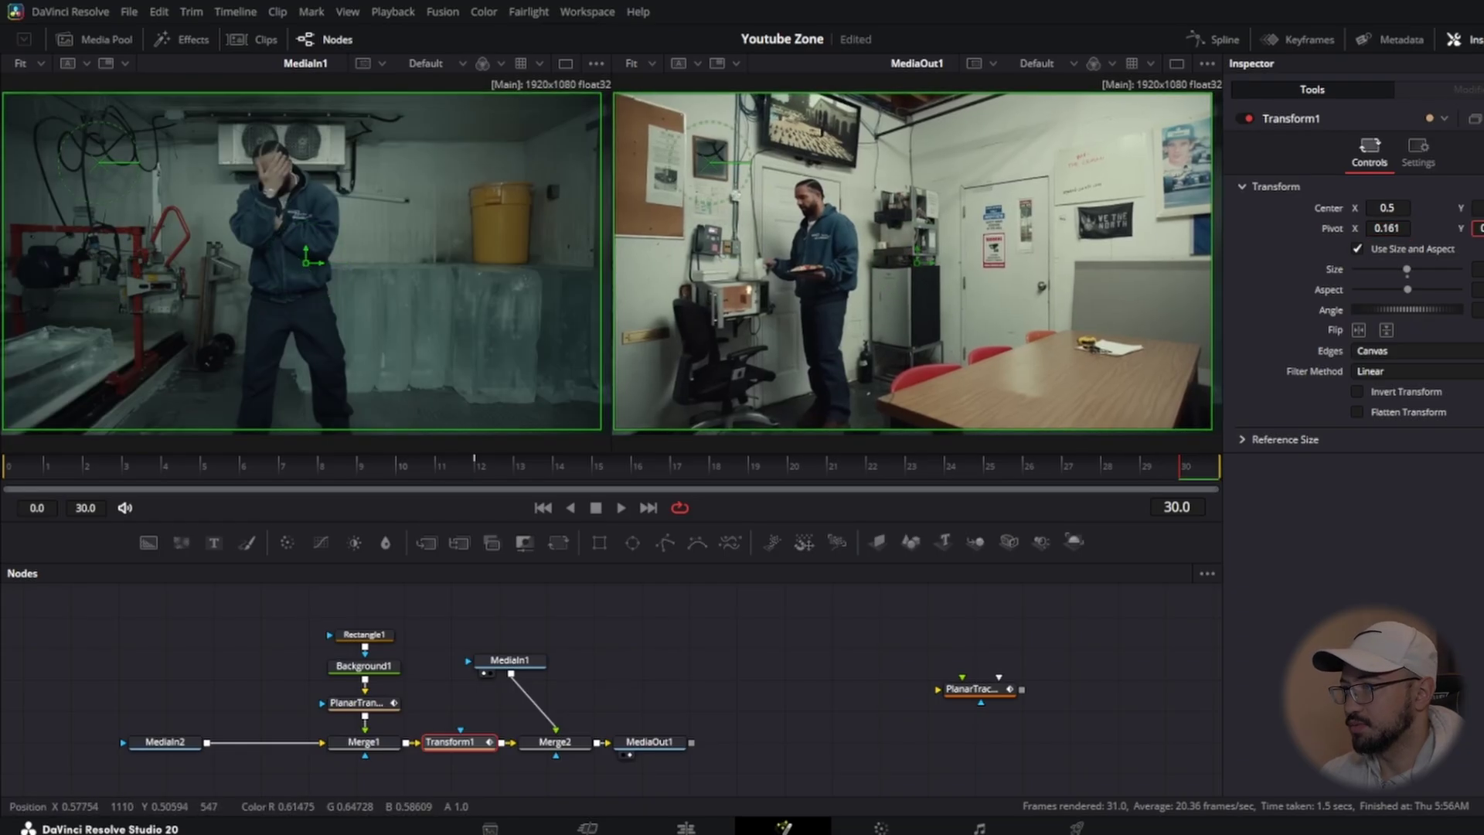
pyautogui.press('Tab')
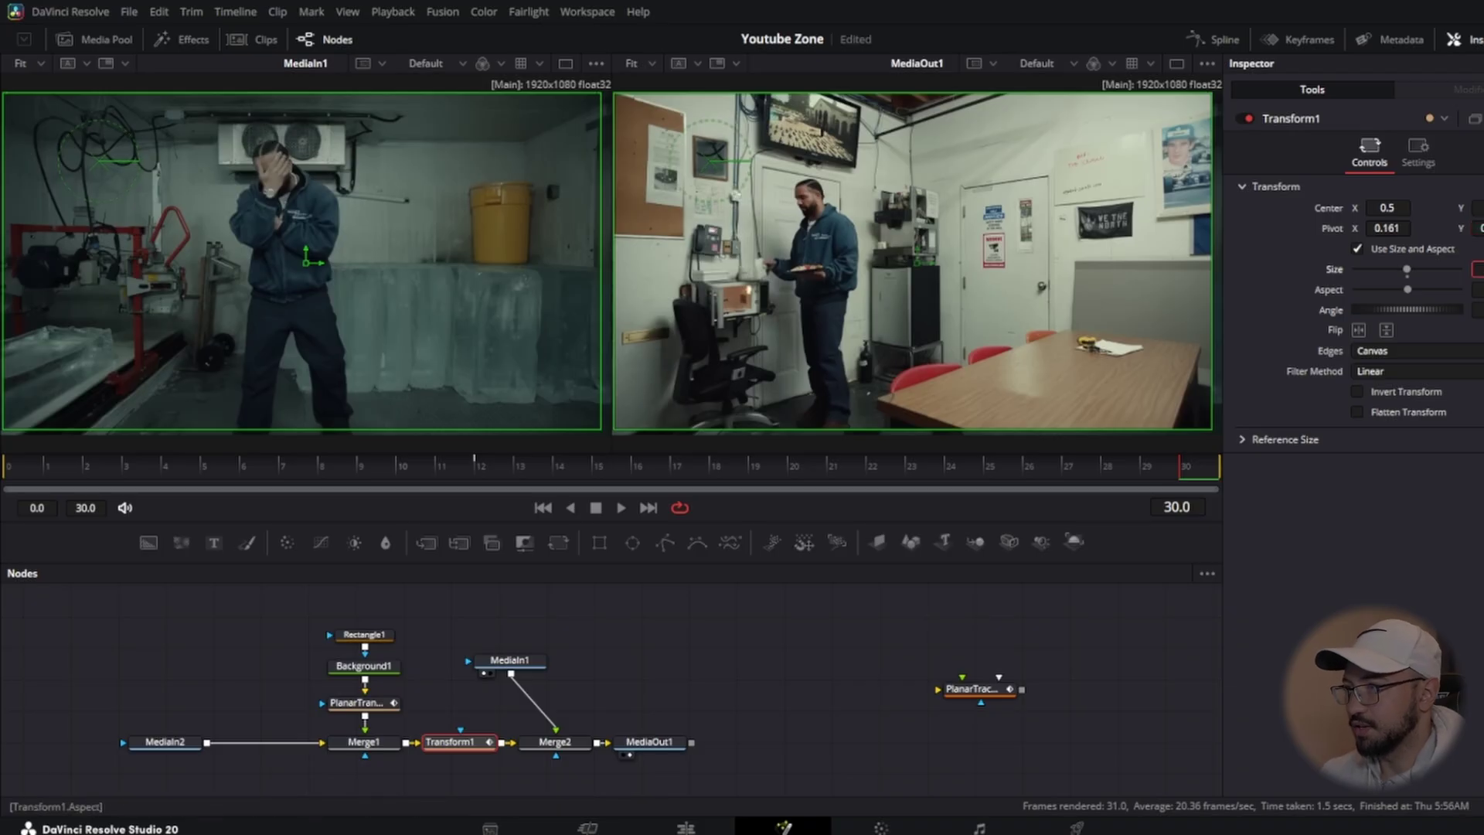
# Play back the zoom with Merge2 selected to preview it.
pyautogui.press('space')
pyautogui.click(555, 742)
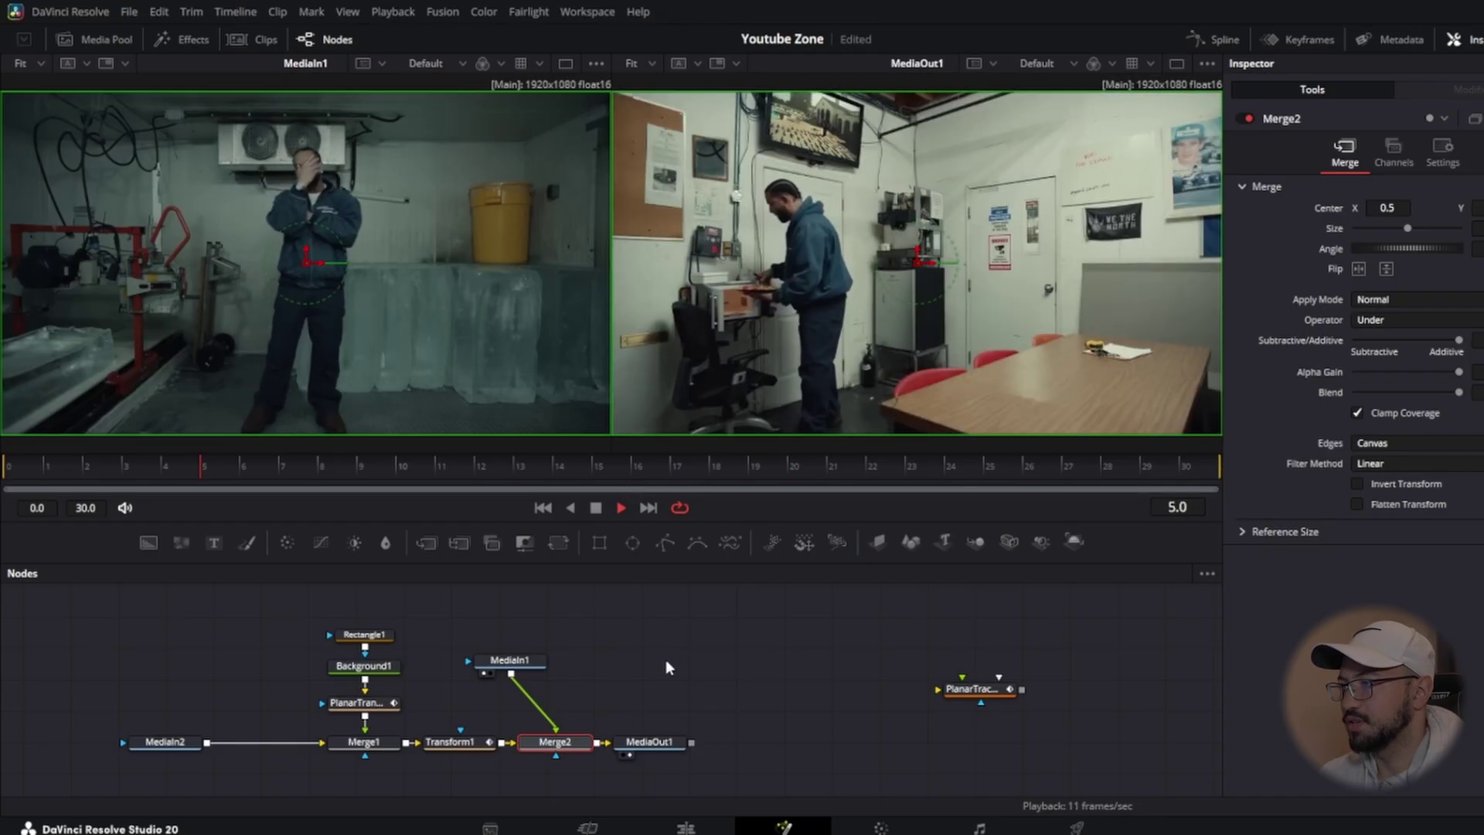
pyautogui.press('space')
# Apply Ease In Quadratic to all Transform1 Size keyframes in the Spline editor and loop-preview.
pyautogui.click(442, 736)
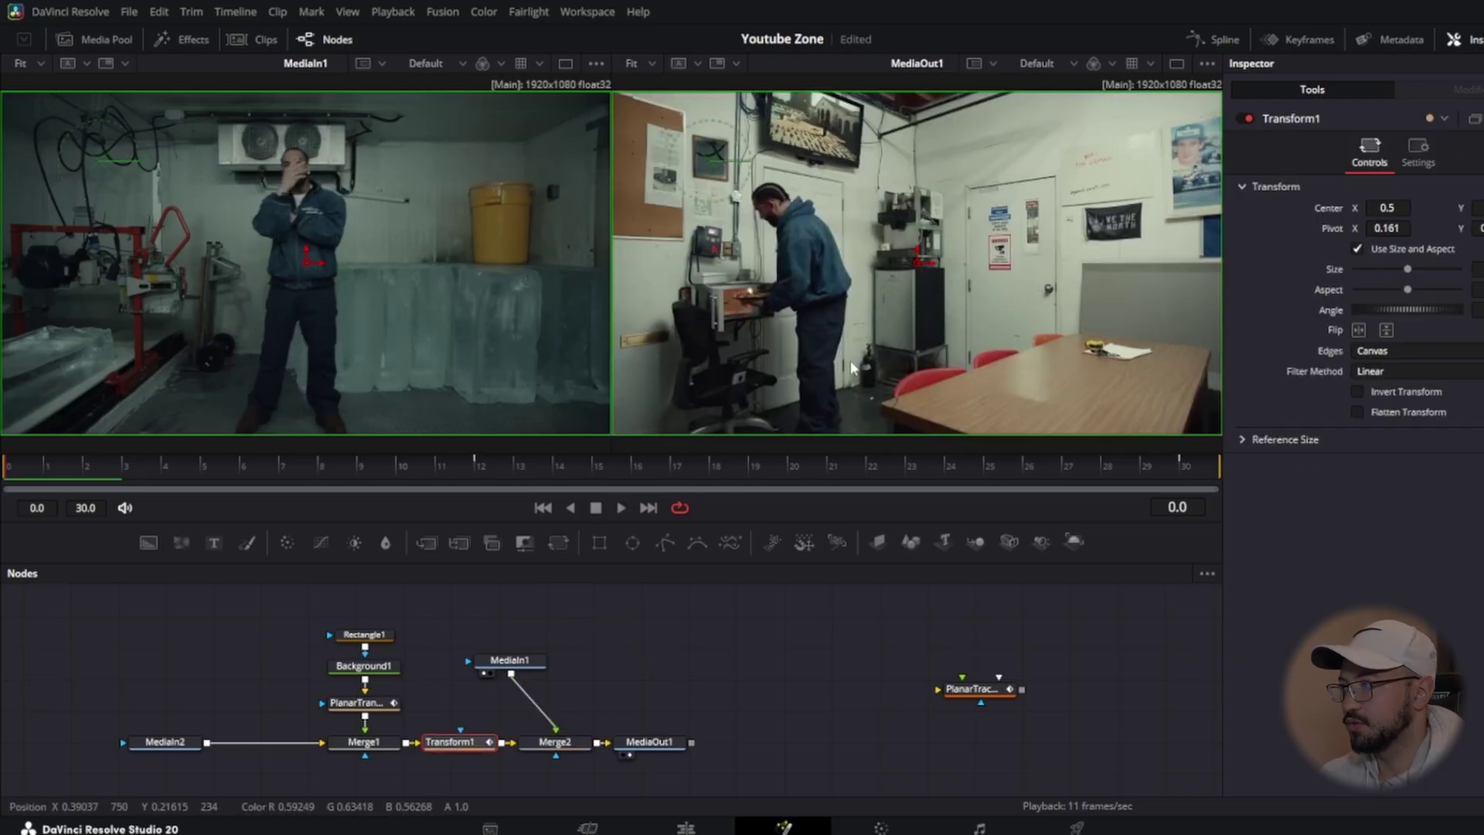
pyautogui.click(1214, 38)
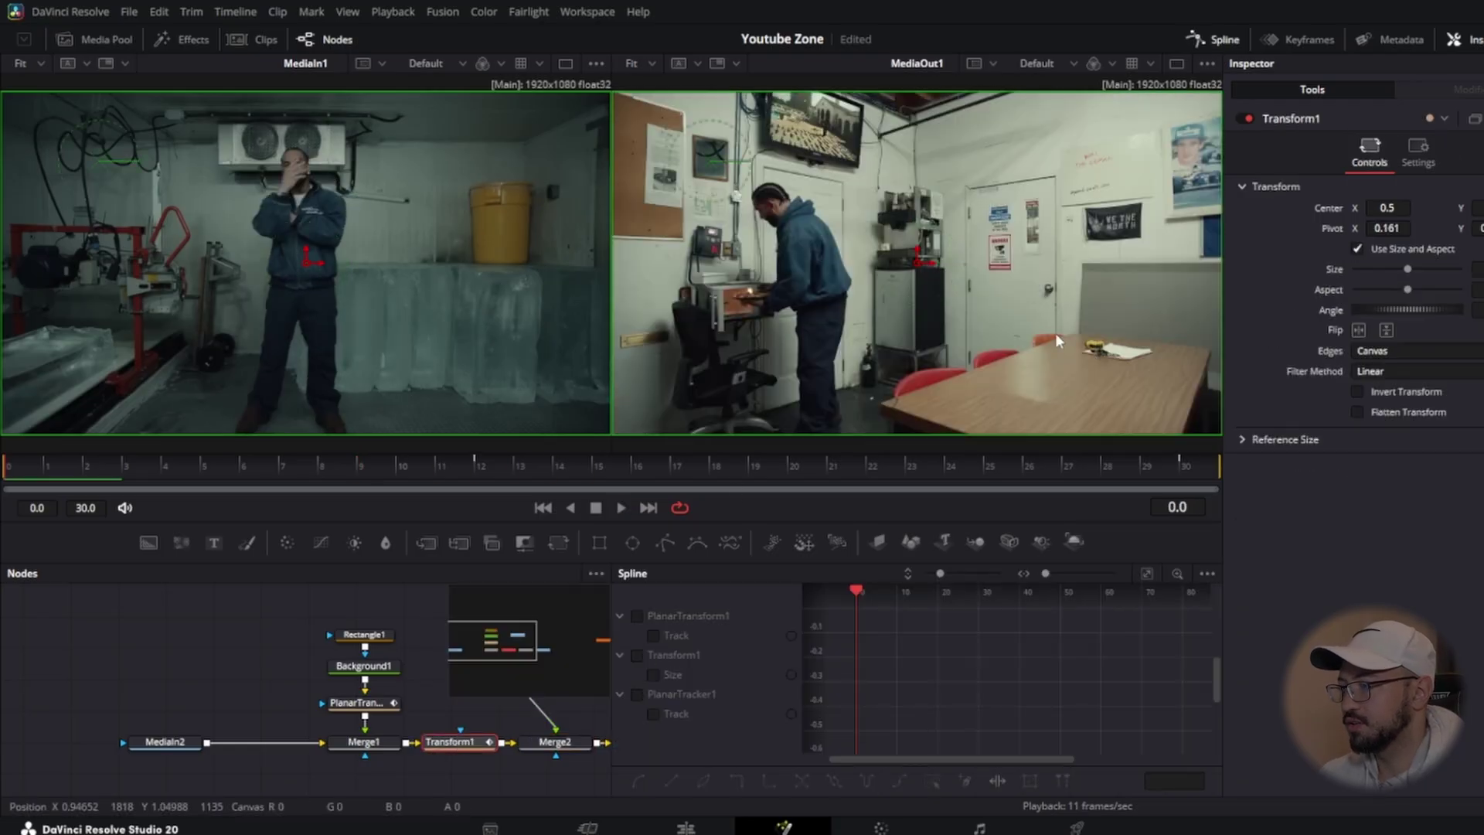
pyautogui.click(637, 656)
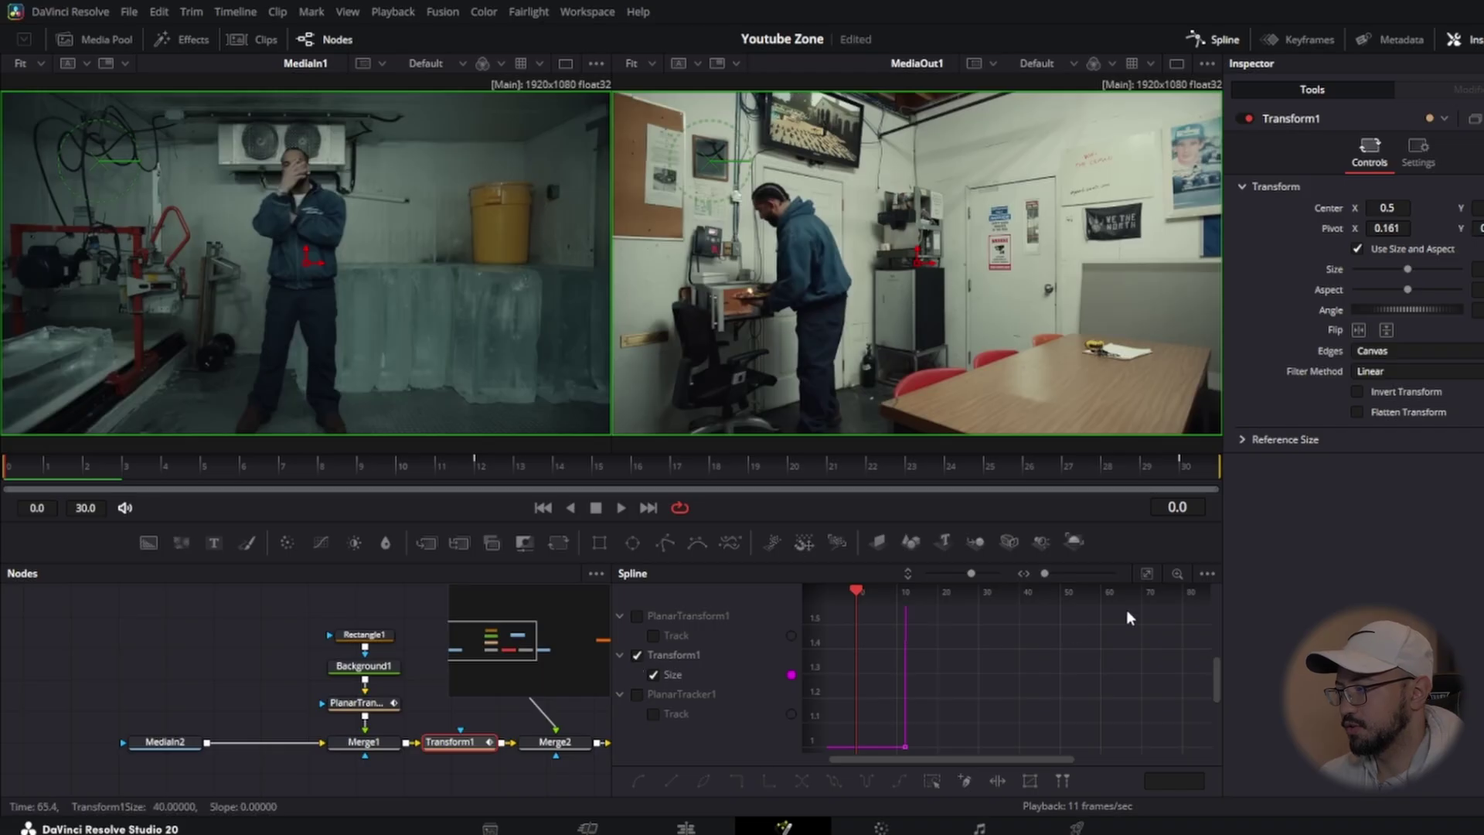
pyautogui.click(1147, 572)
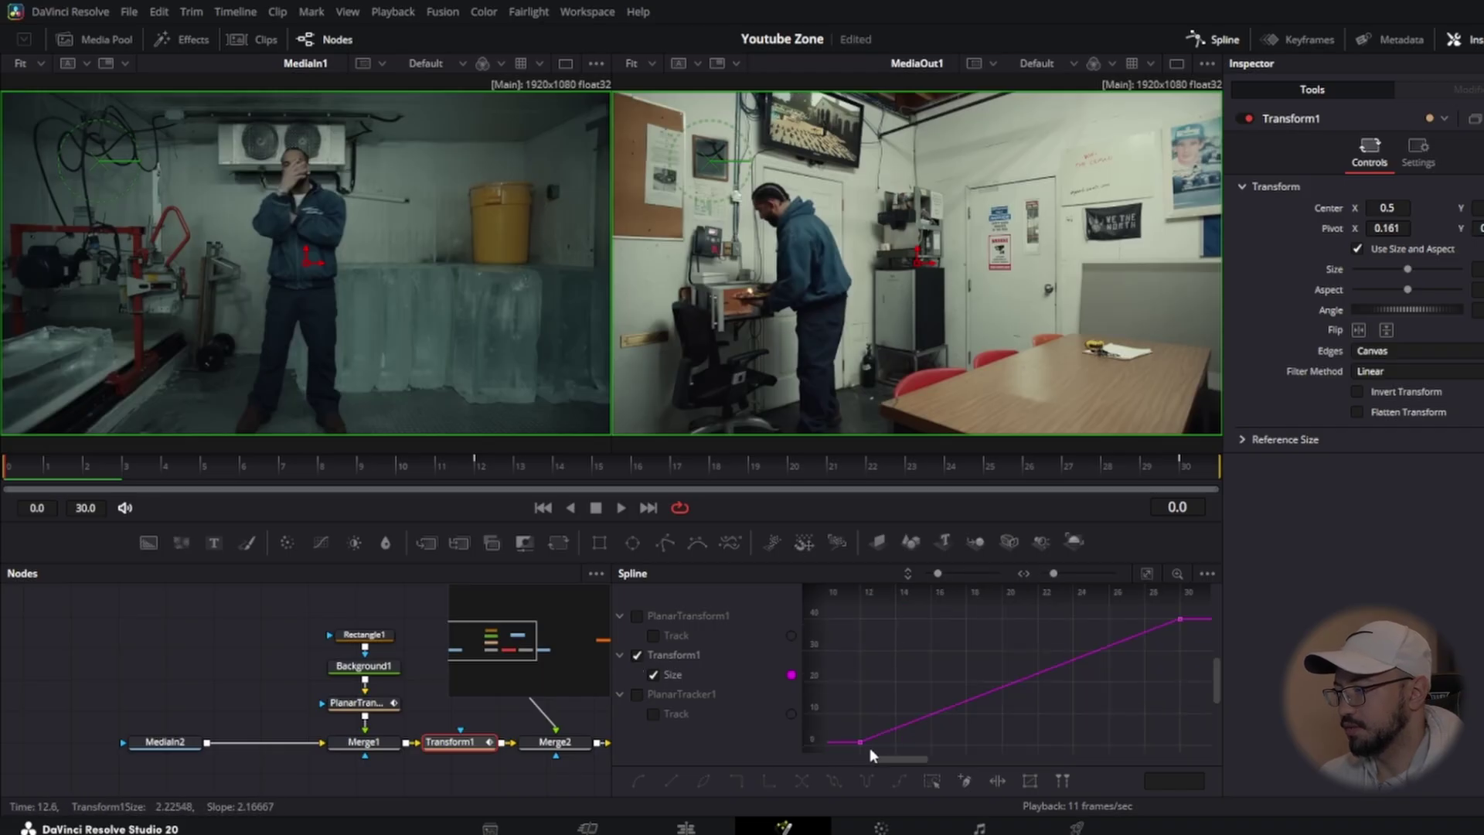
pyautogui.moveTo(852, 745); pyautogui.dragTo(1187, 615)
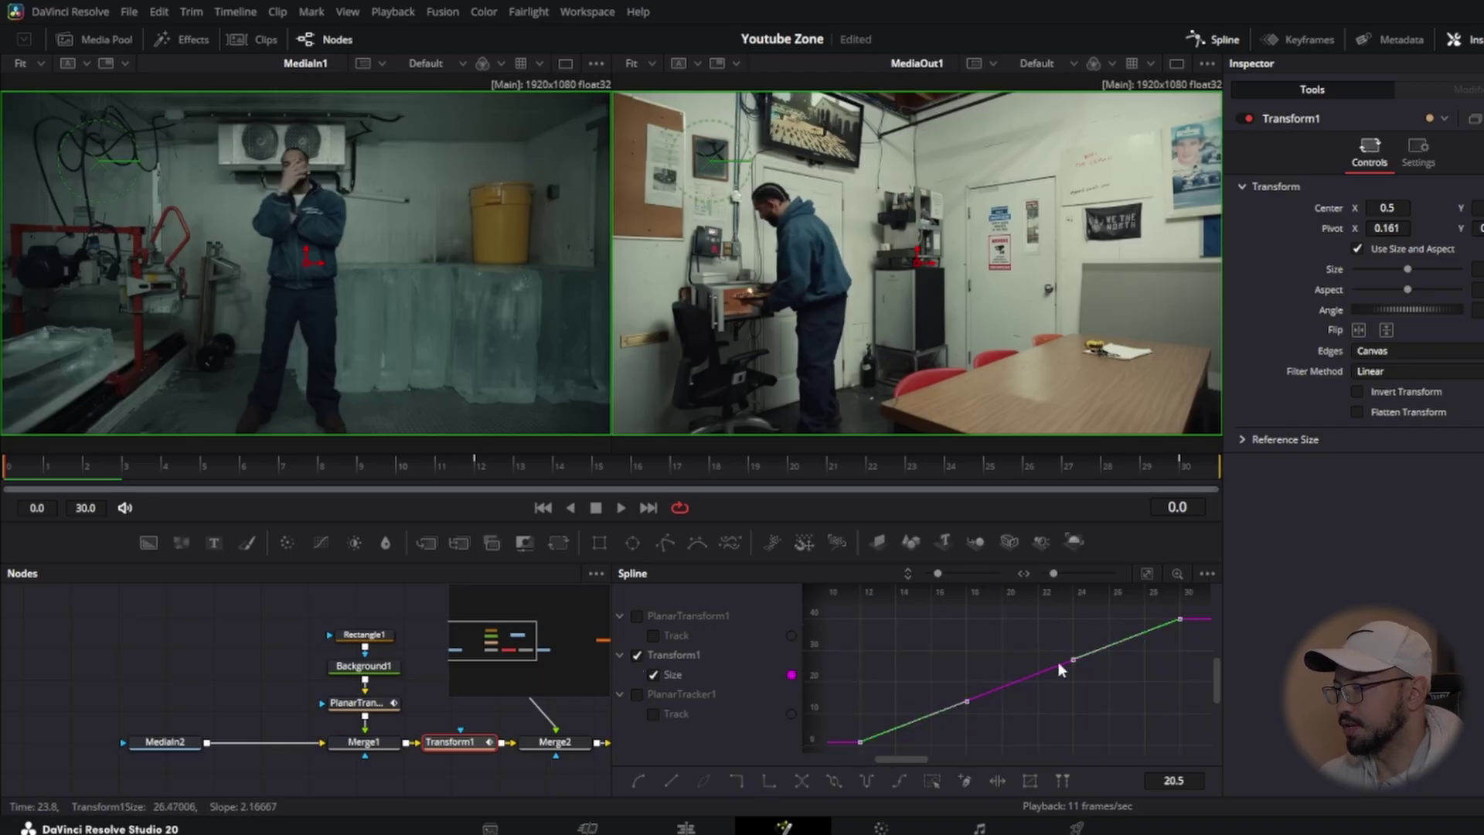
pyautogui.rightClick(1033, 671)
pyautogui.moveTo(1078, 383)
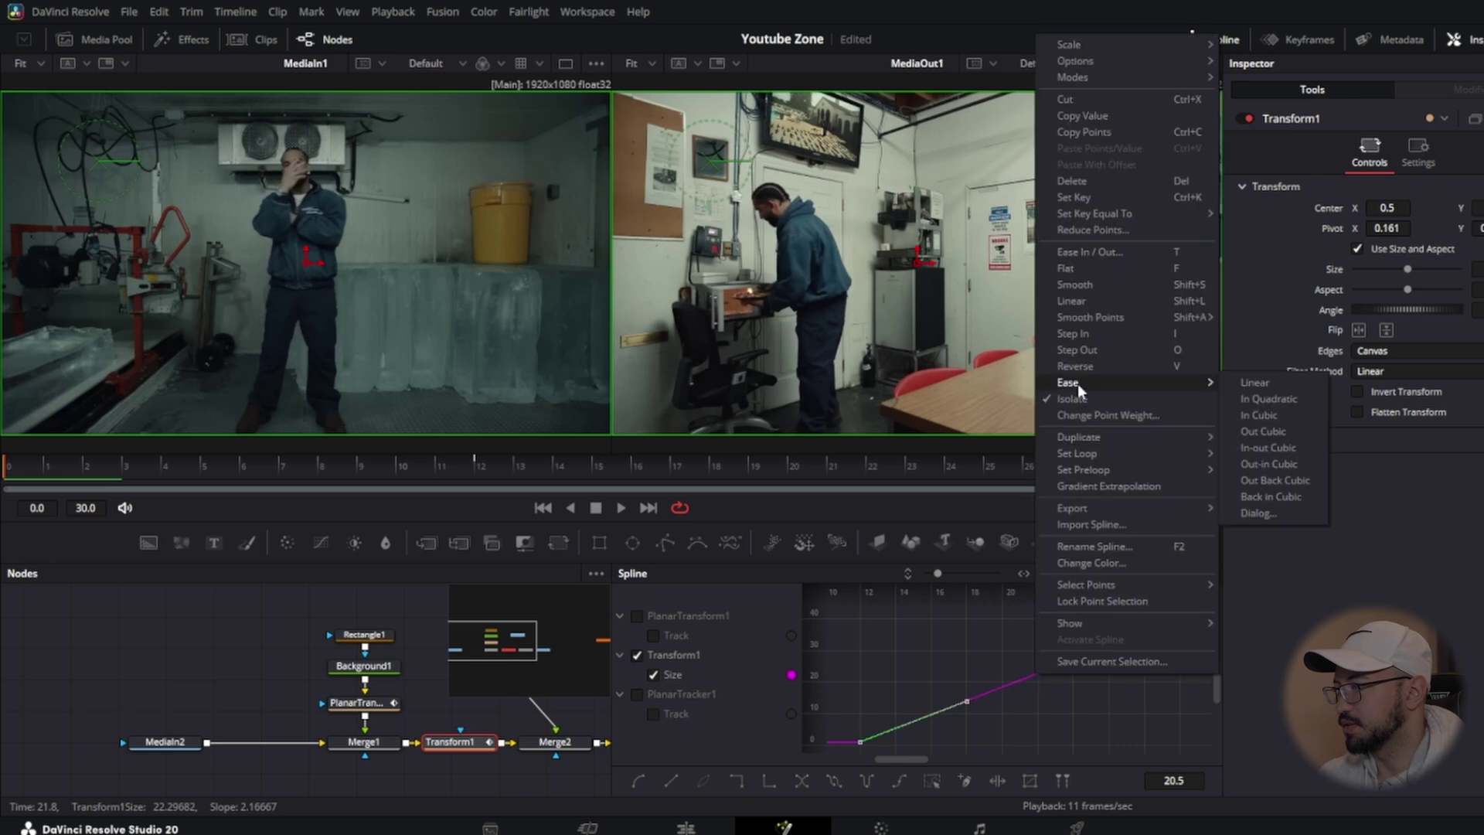
pyautogui.click(1302, 398)
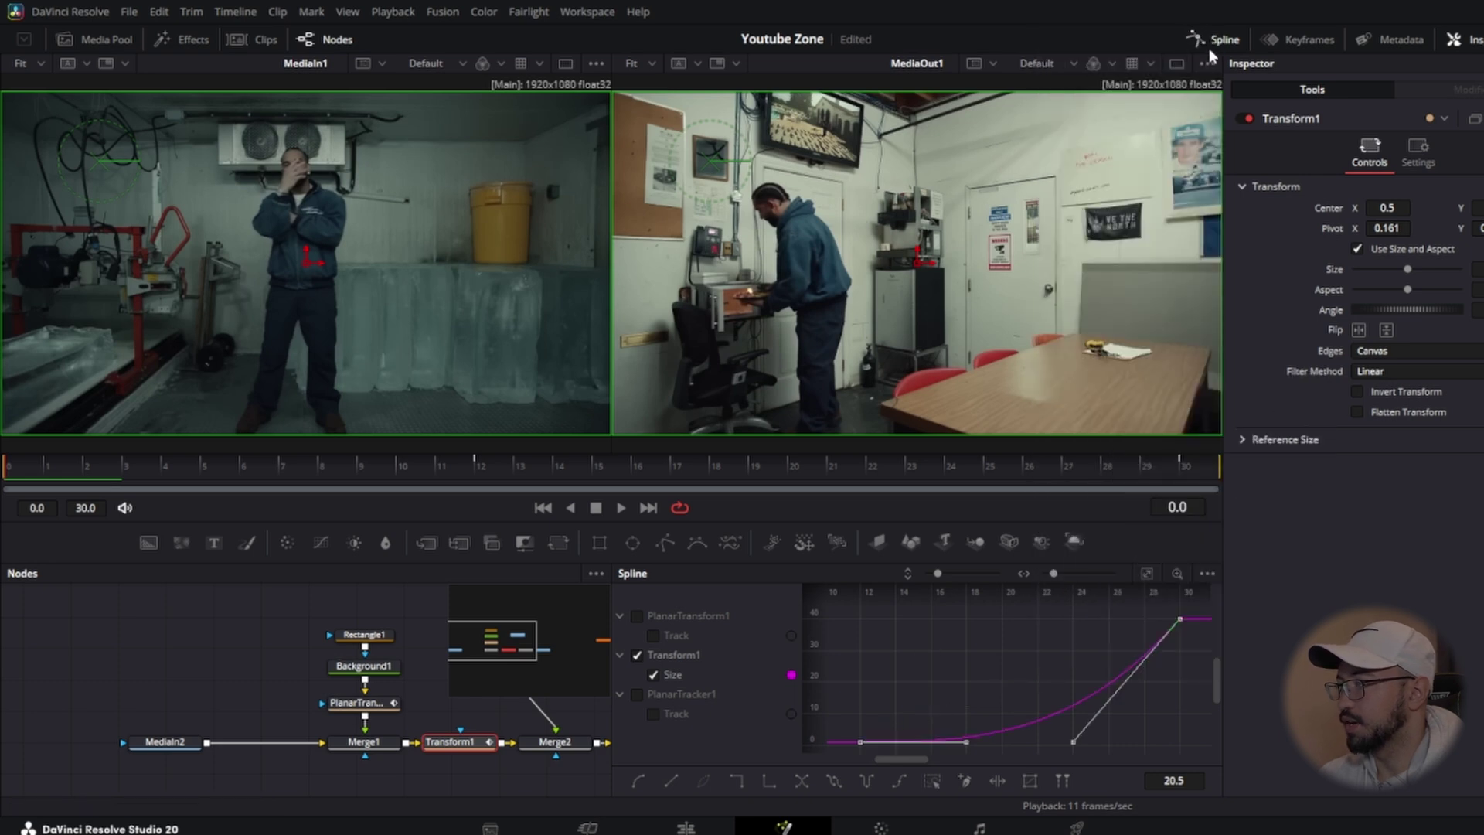
pyautogui.click(1209, 40)
pyautogui.press('space')
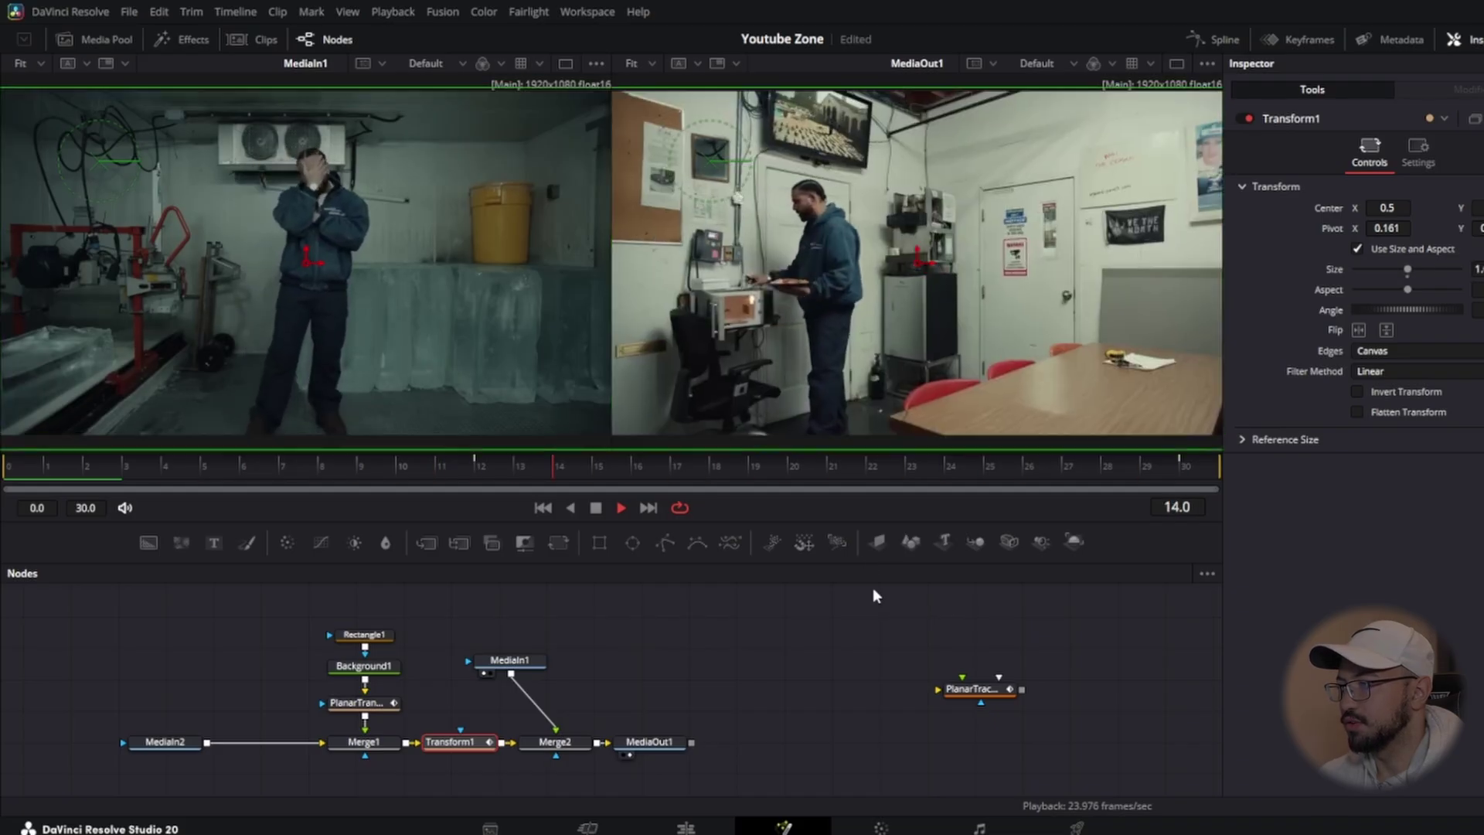
# Enable Motion Blur in Transform1's Settings at frame 11.
pyautogui.press('space')
pyautogui.click(1420, 154)
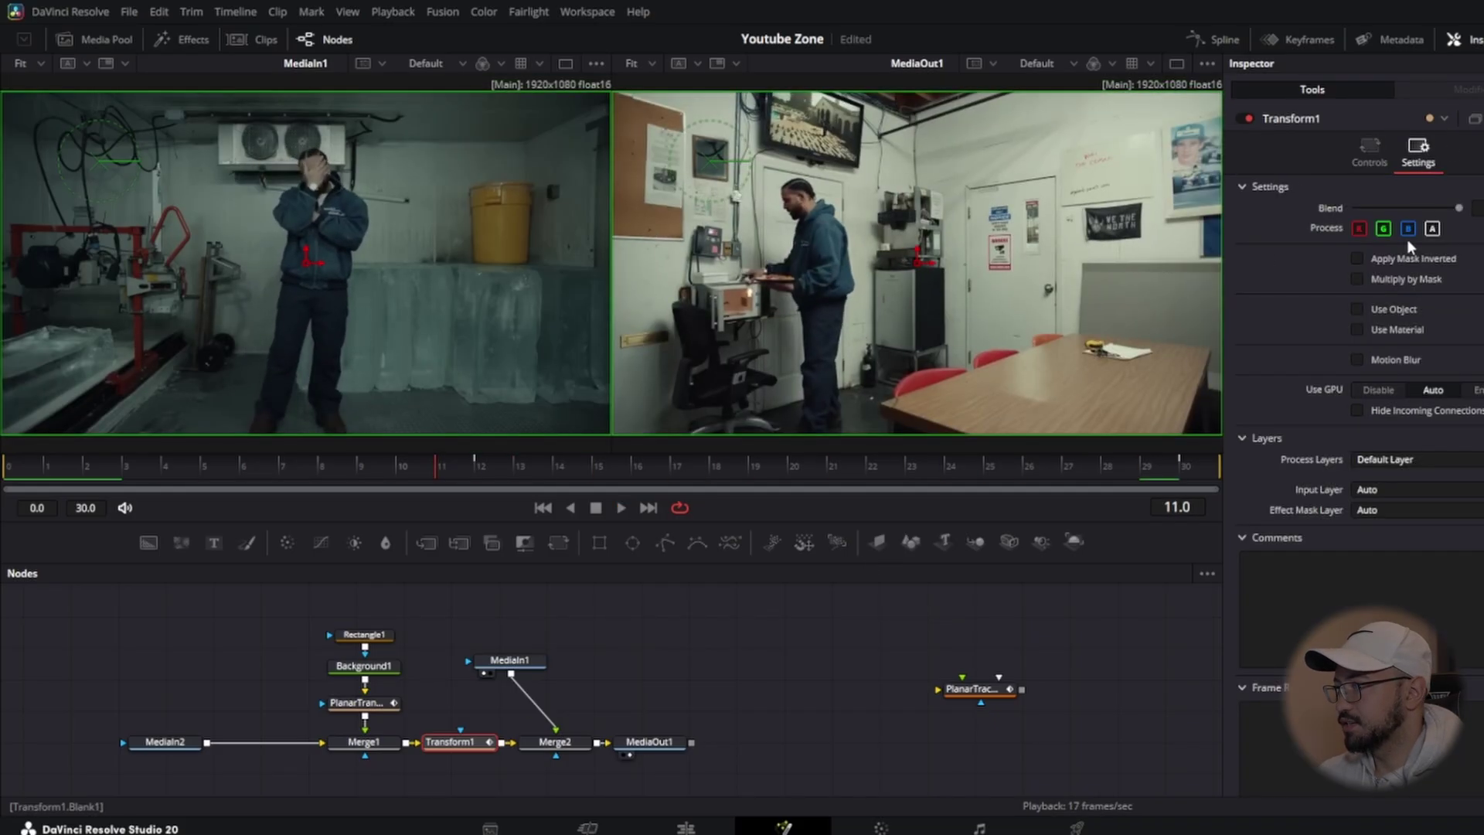
pyautogui.click(1358, 360)
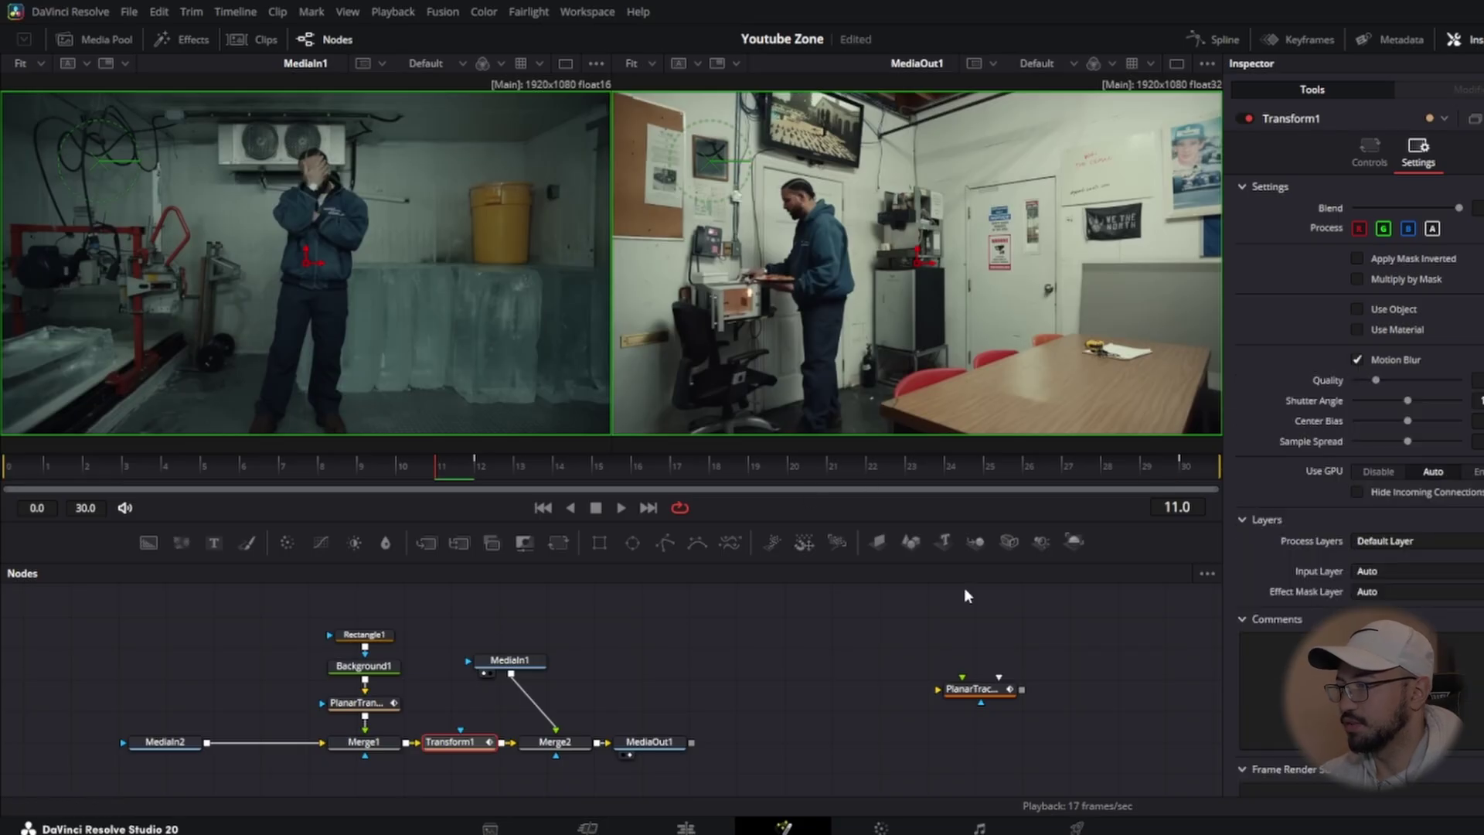
# Compare Merge1 Blend at 0 and full across frames 11–14, then return to the first frame.
pyautogui.click(374, 743)
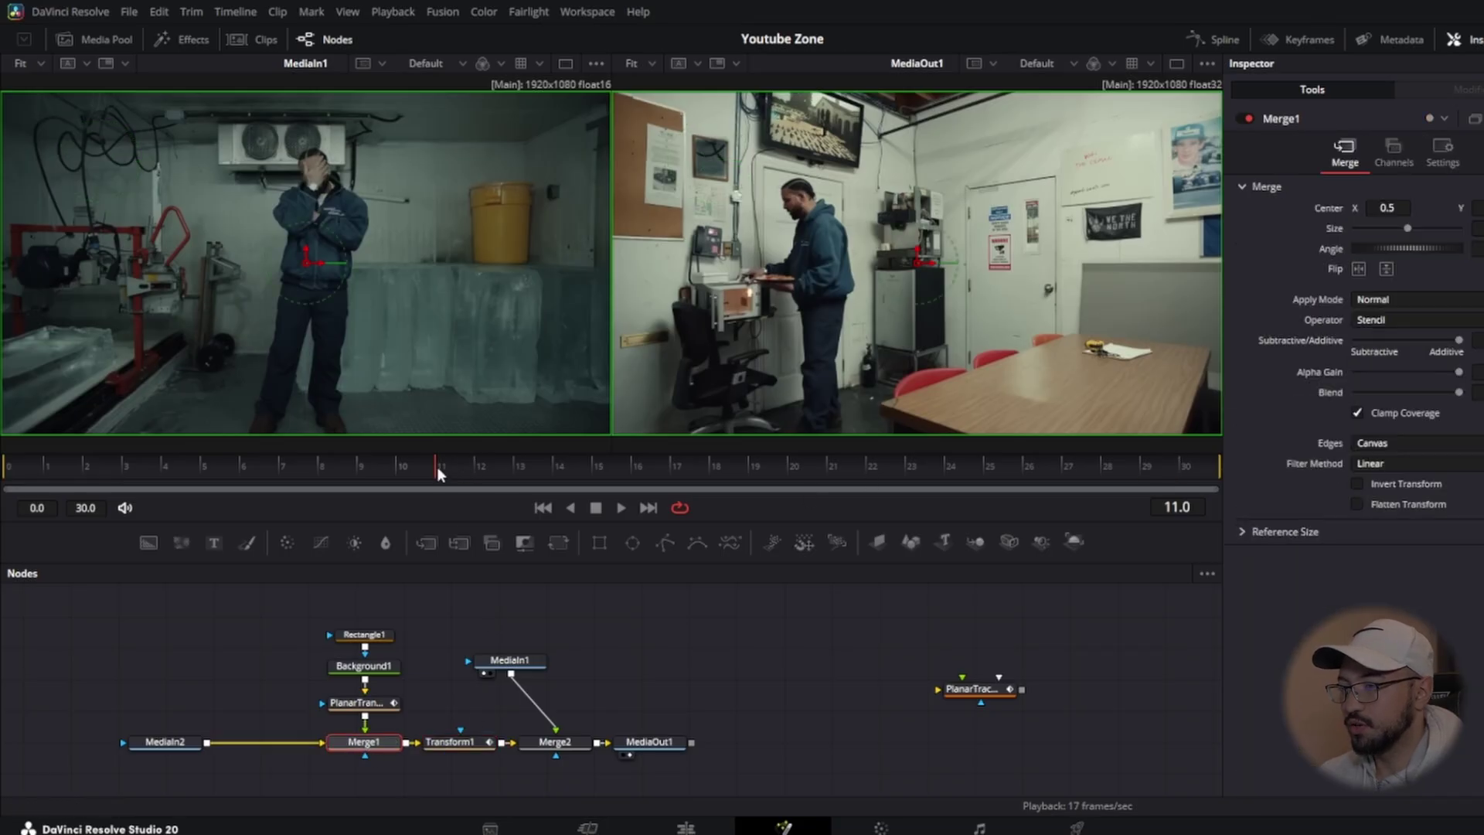
pyautogui.moveTo(438, 467)
pyautogui.mouseDown()
pyautogui.moveTo(583, 459)
pyautogui.moveTo(454, 464)
pyautogui.mouseUp()
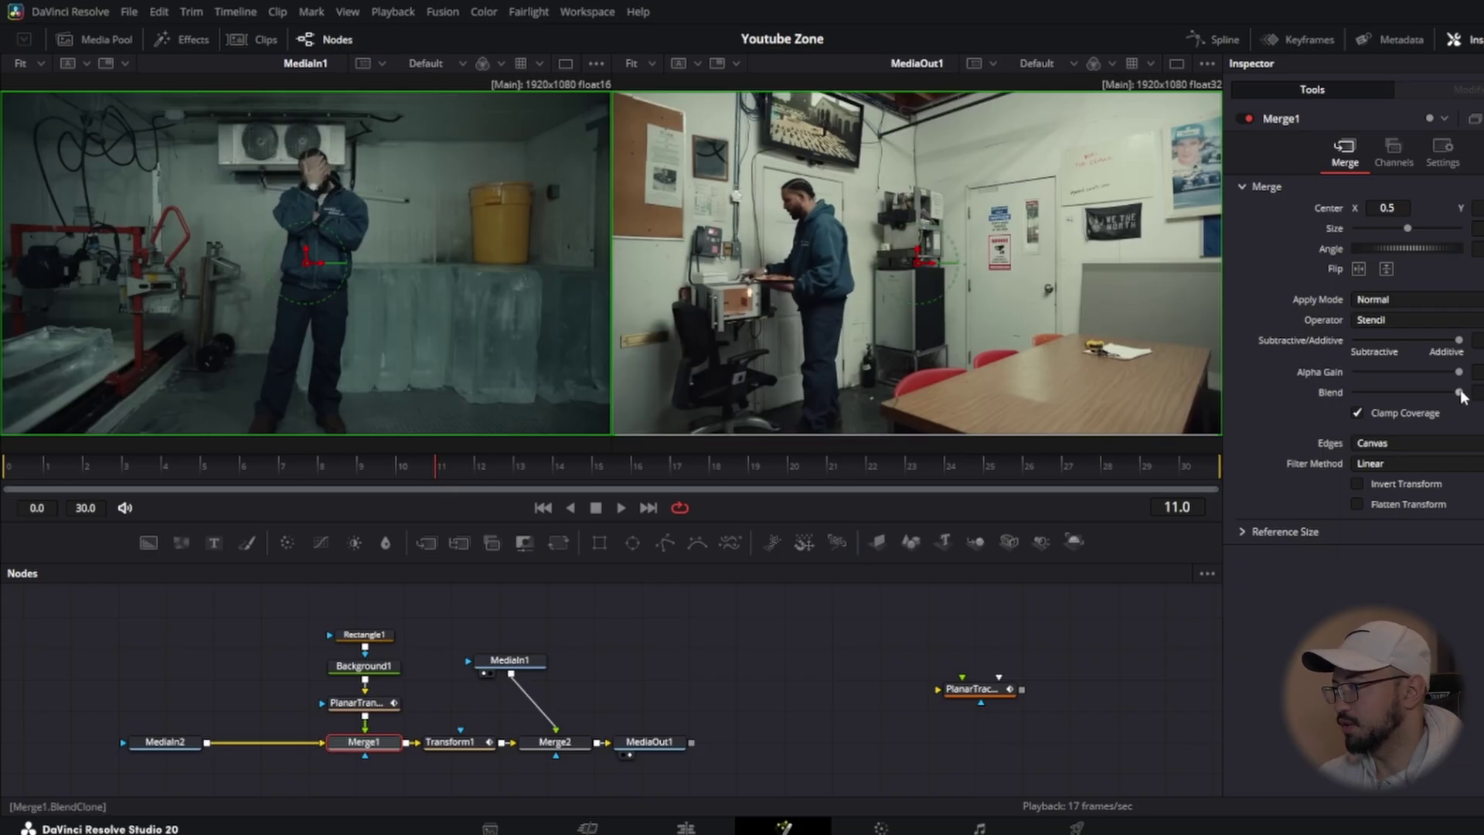
pyautogui.moveTo(1459, 394); pyautogui.dragTo(1343, 397)
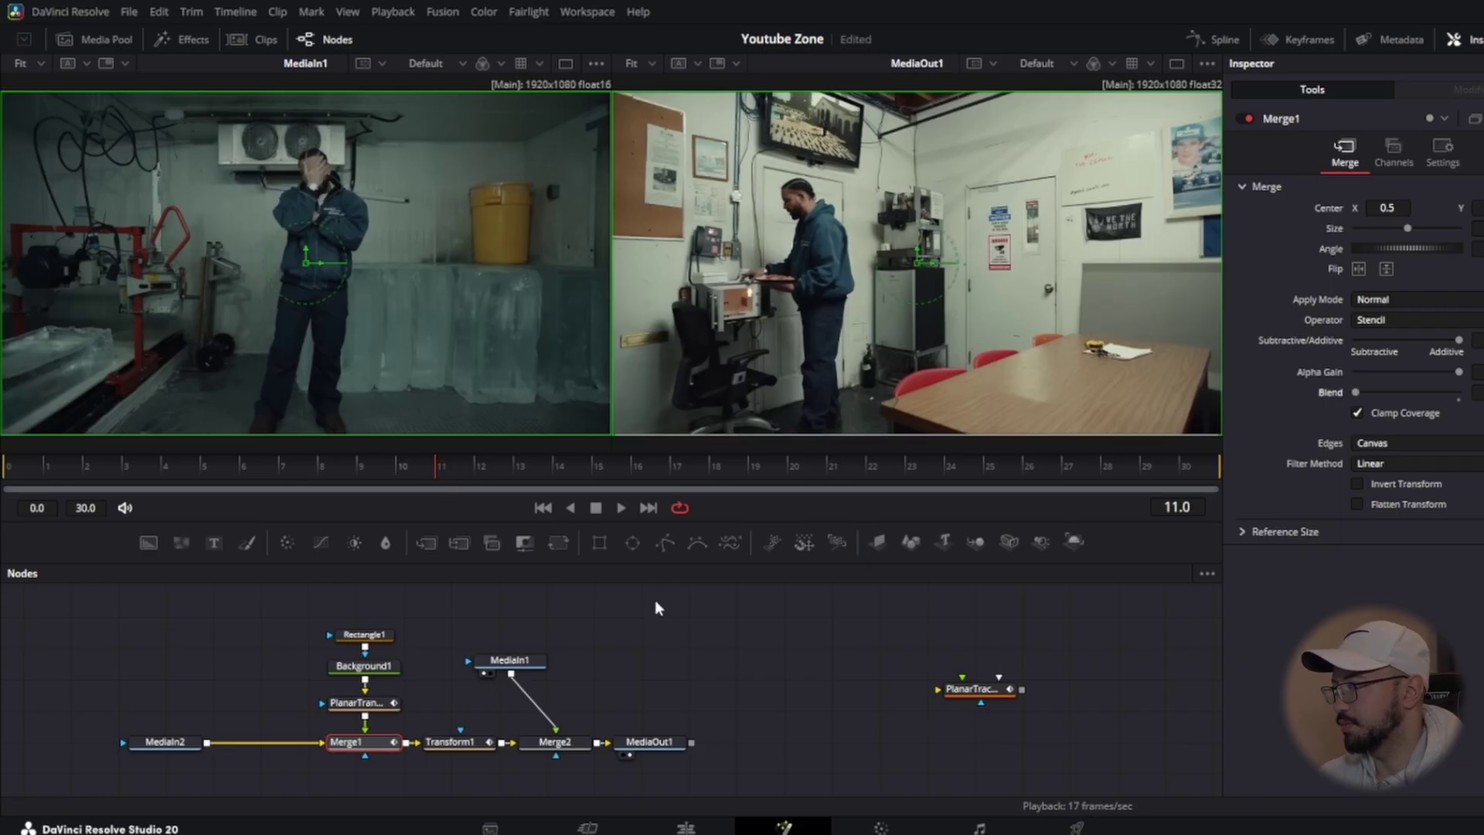
pyautogui.moveTo(442, 466); pyautogui.dragTo(568, 458)
pyautogui.moveTo(1357, 392); pyautogui.dragTo(1459, 392)
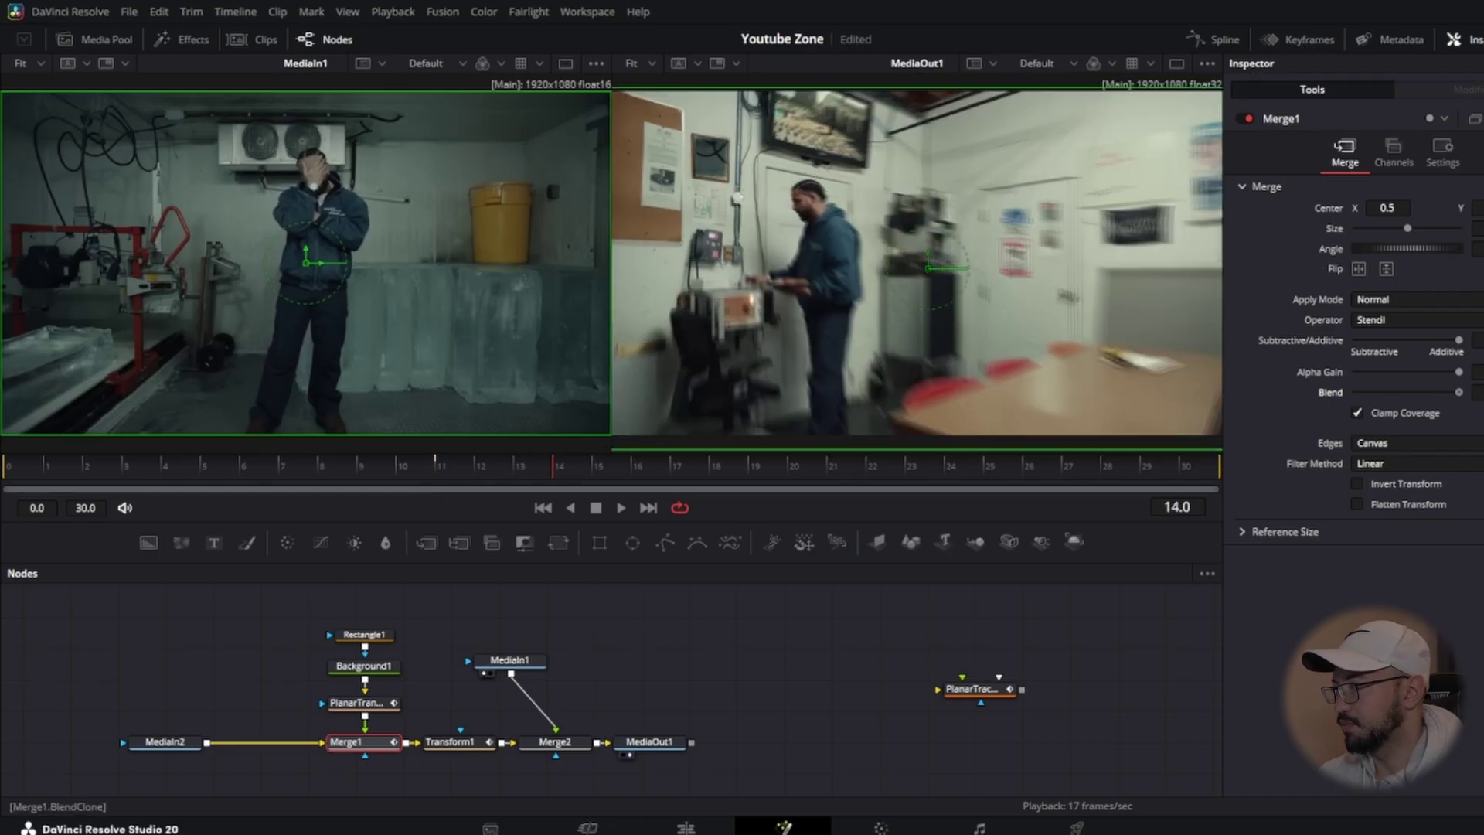
pyautogui.moveTo(459, 466)
pyautogui.mouseDown()
pyautogui.moveTo(553, 471)
pyautogui.moveTo(457, 474)
pyautogui.mouseUp()
pyautogui.press('Home')
# Slide the DRAKE clip left on V1 to butt against Fusion Clip 1, then preview playback.
pyautogui.click(690, 829)
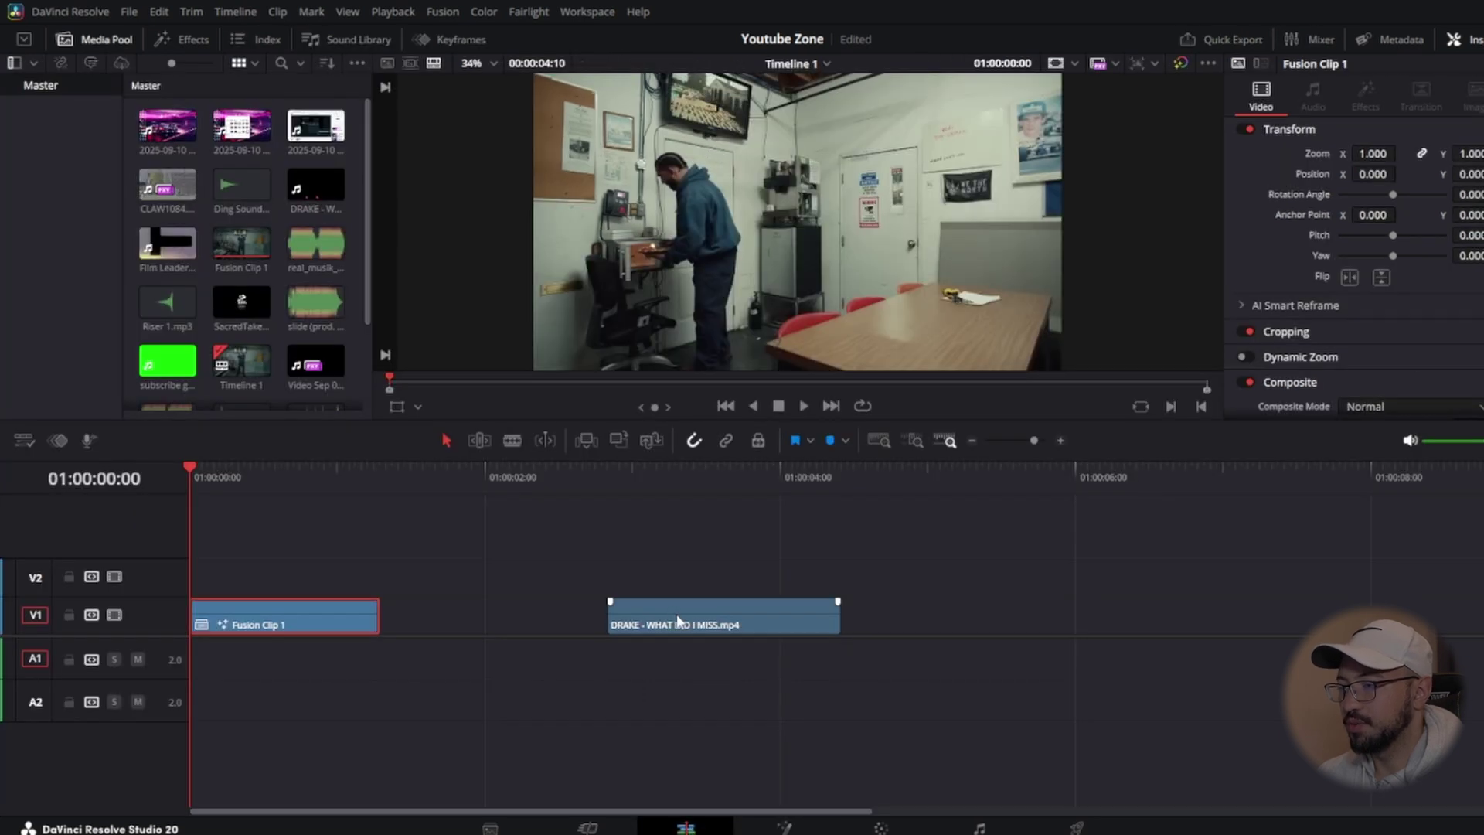
pyautogui.moveTo(678, 620); pyautogui.dragTo(464, 620)
pyautogui.click(320, 538)
pyautogui.press('space')
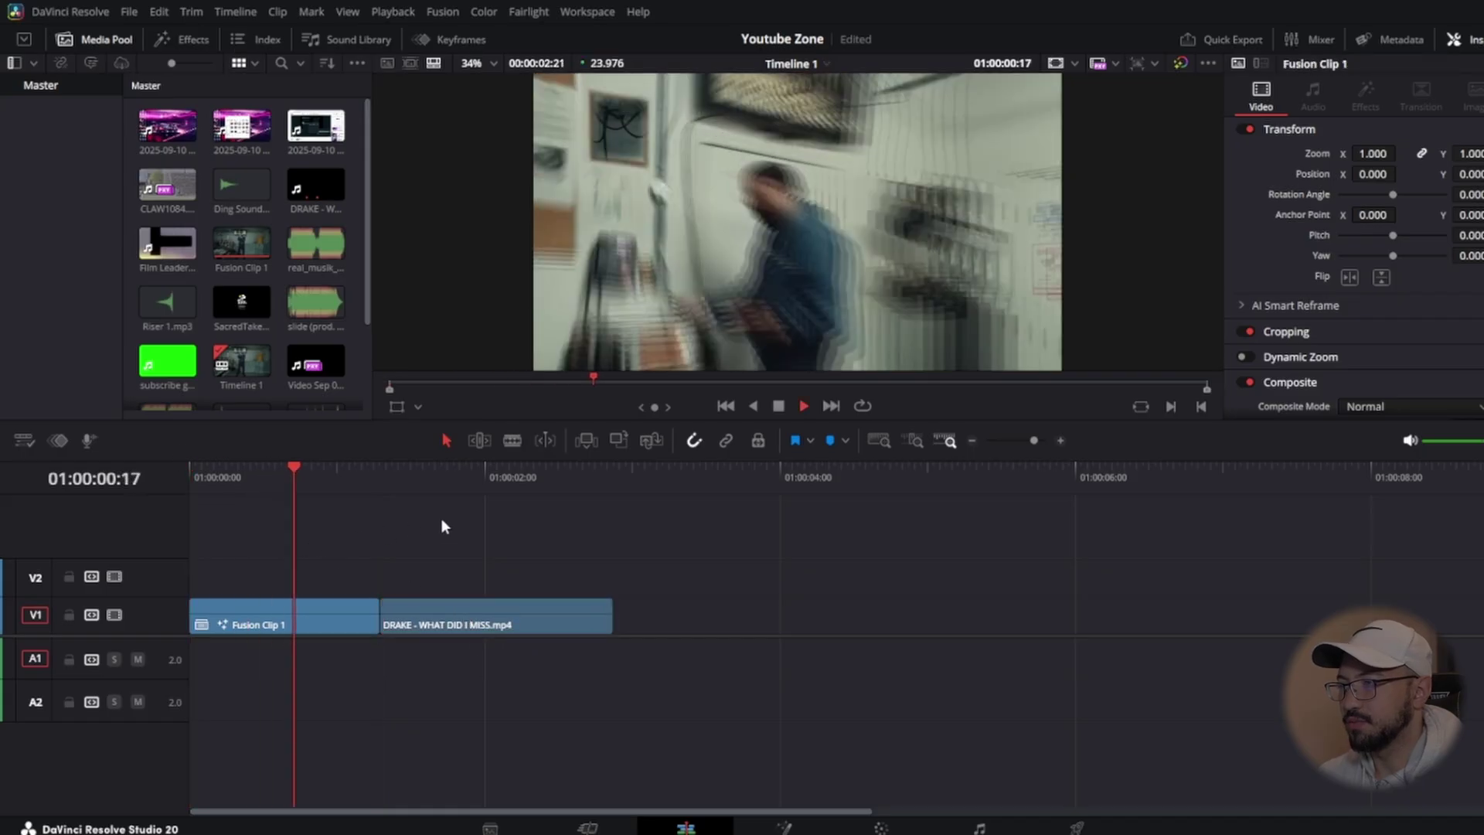
pyautogui.press('Home')
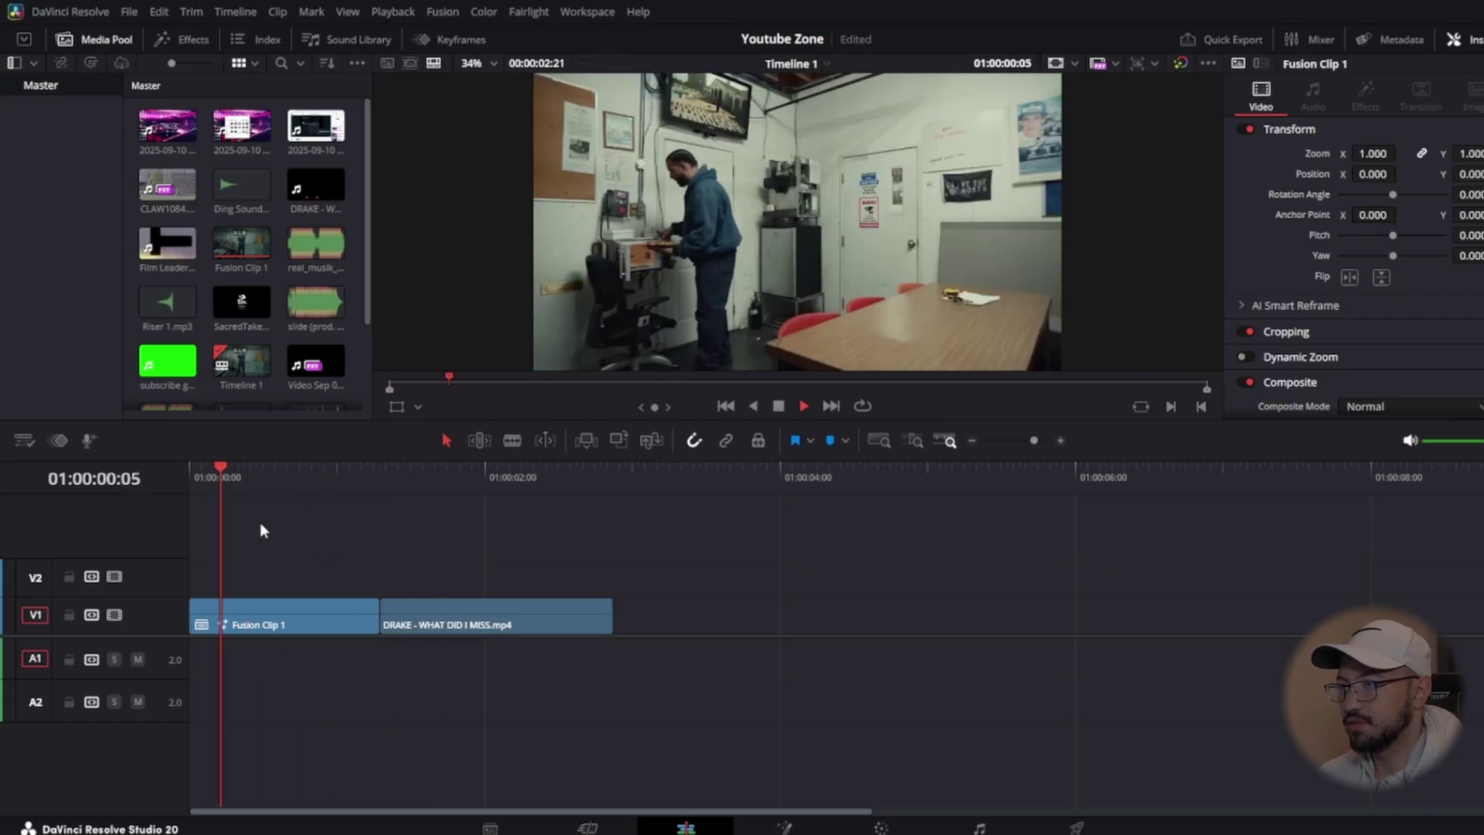